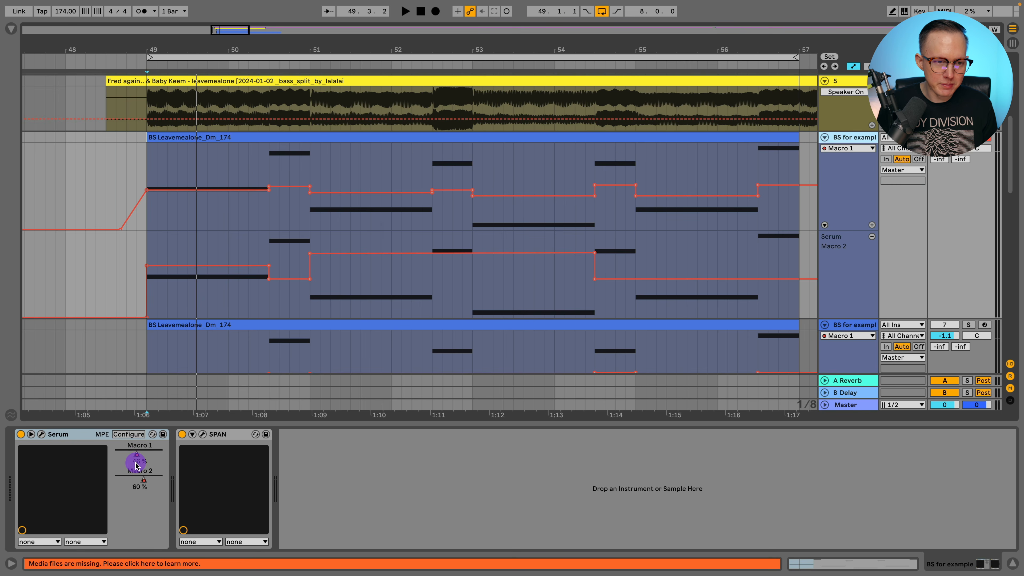
# Play the bass track from bar 49 and examine the finished Serum bass patch, including its modulation matrix routings
pyautogui.click(41, 435)
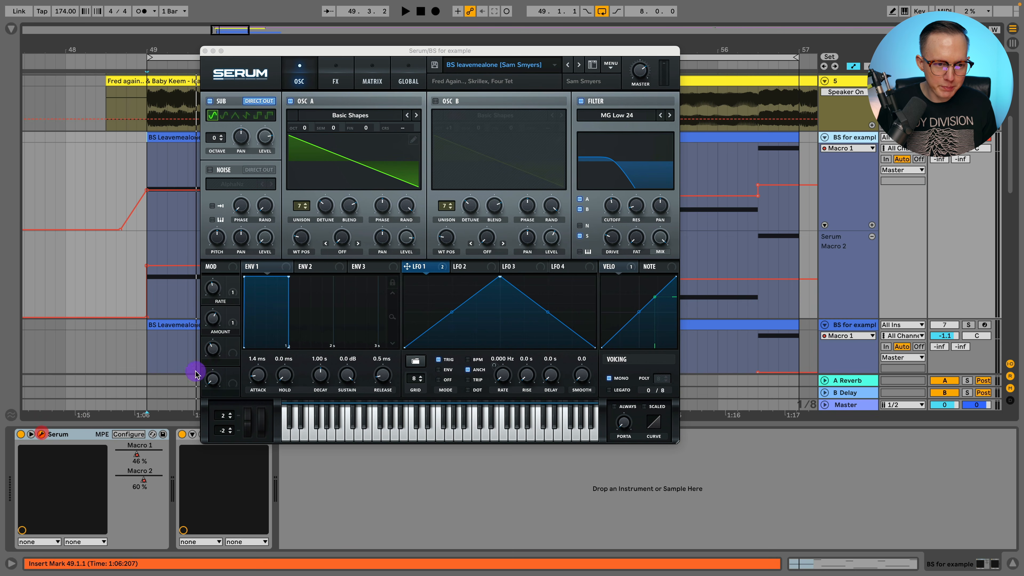
pyautogui.click(209, 51)
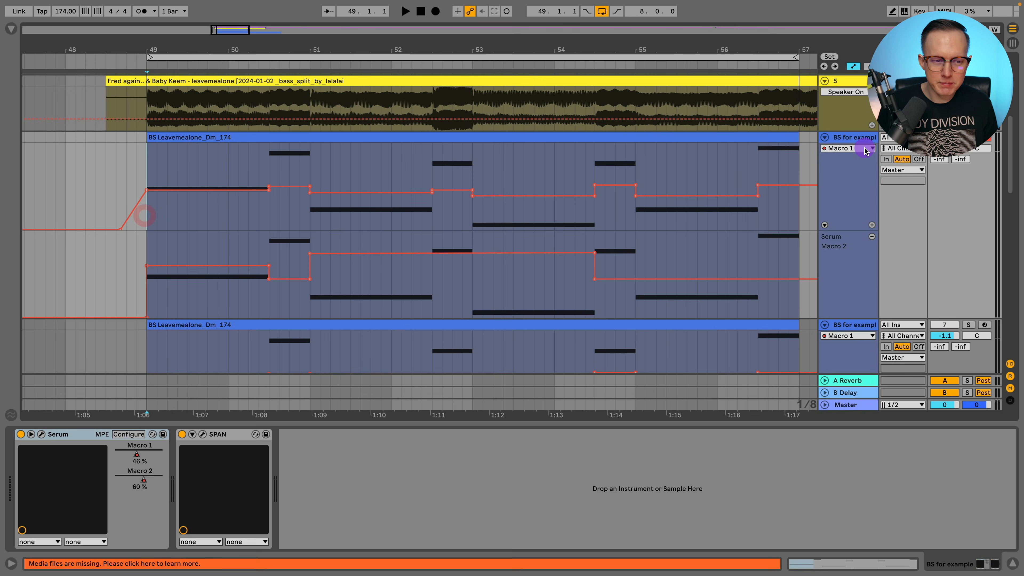
pyautogui.press('space')
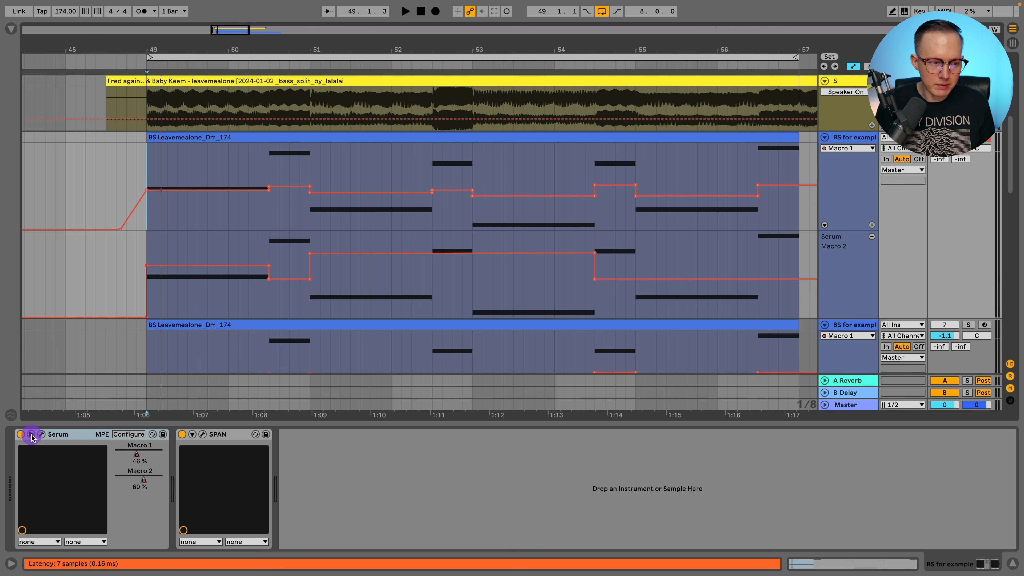
pyautogui.click(41, 434)
pyautogui.moveTo(288, 49); pyautogui.dragTo(313, 71)
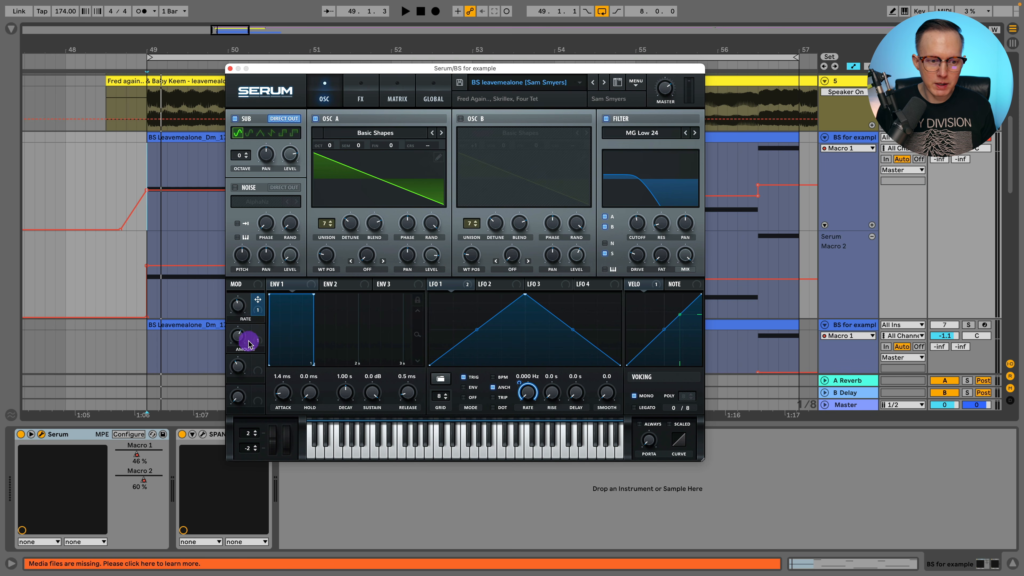
pyautogui.click(393, 98)
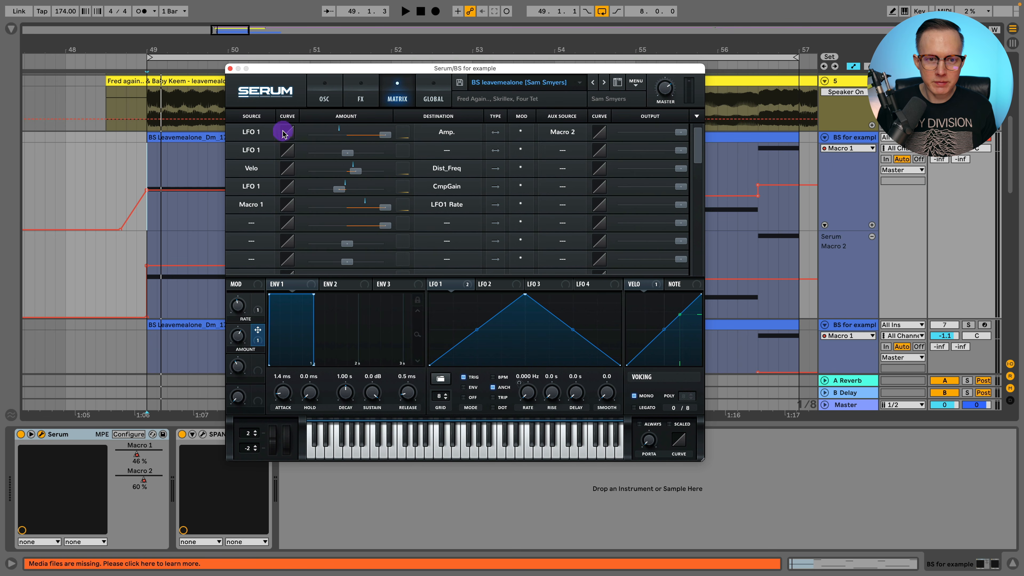
pyautogui.click(387, 136)
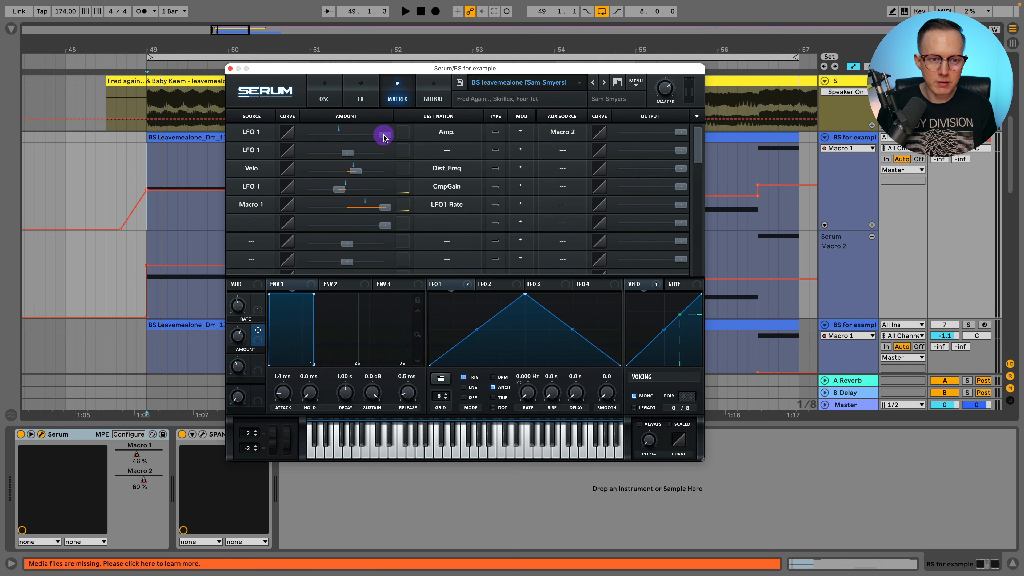
pyautogui.click(384, 135)
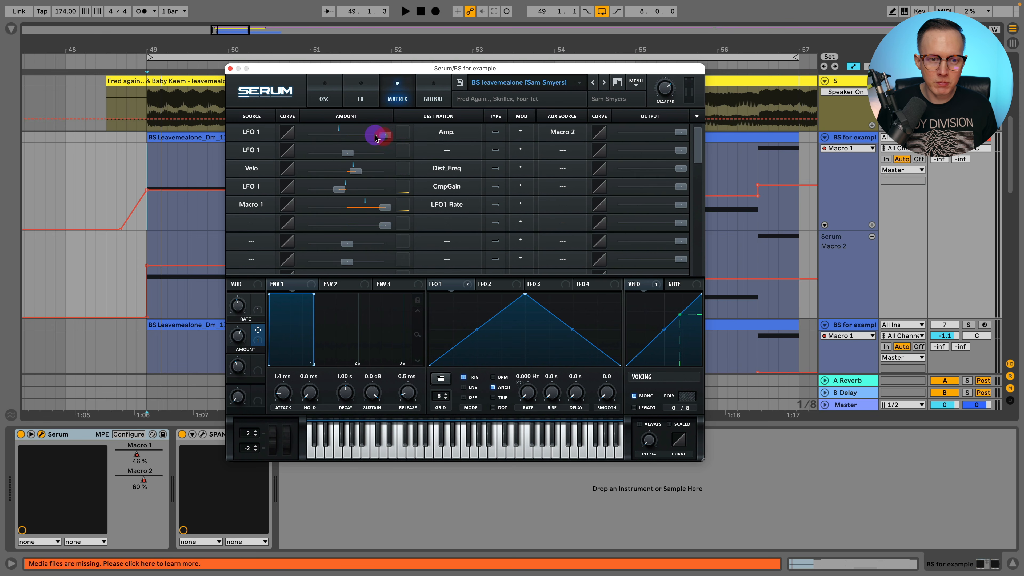
pyautogui.click(326, 107)
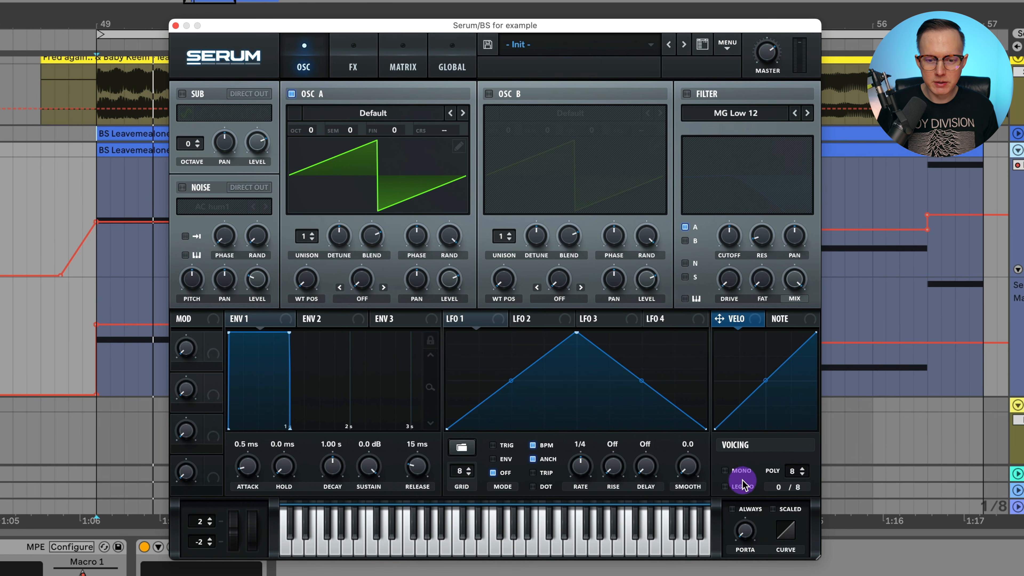
# Make the Init patch mono, enable the sub oscillator with Direct Out, and set its level to about 80%
pyautogui.click(743, 475)
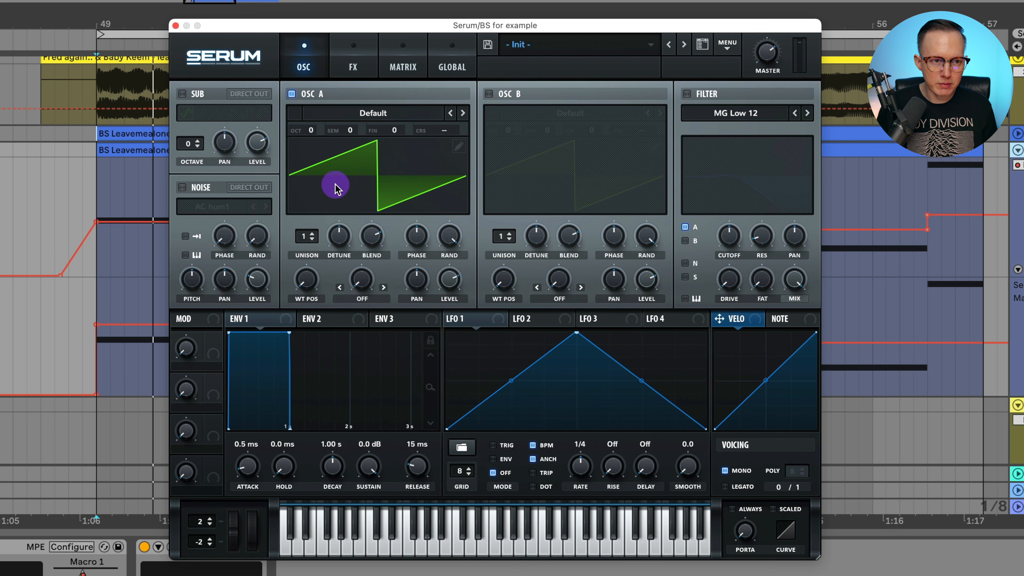
pyautogui.click(182, 94)
pyautogui.click(248, 94)
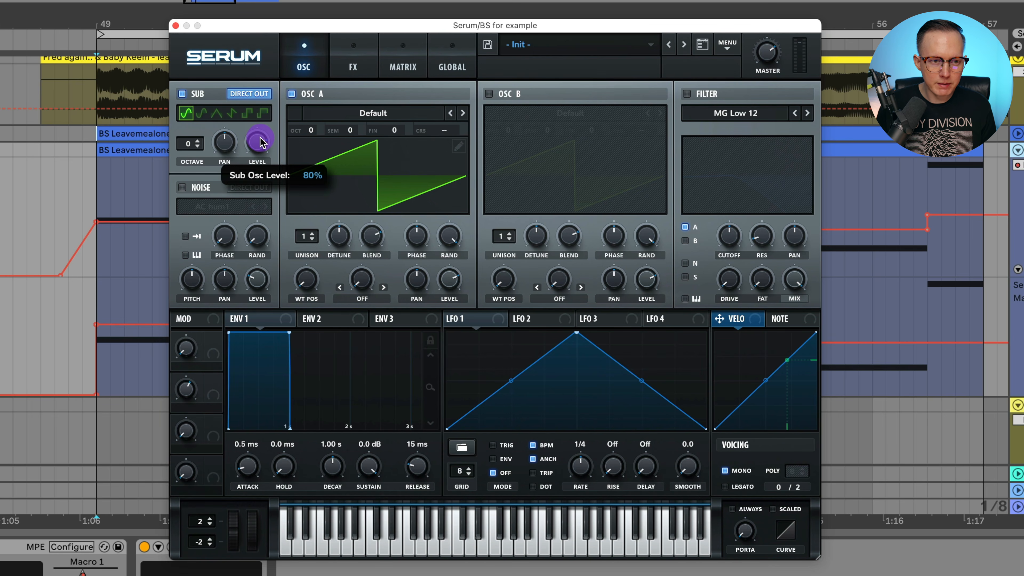
pyautogui.click(260, 138)
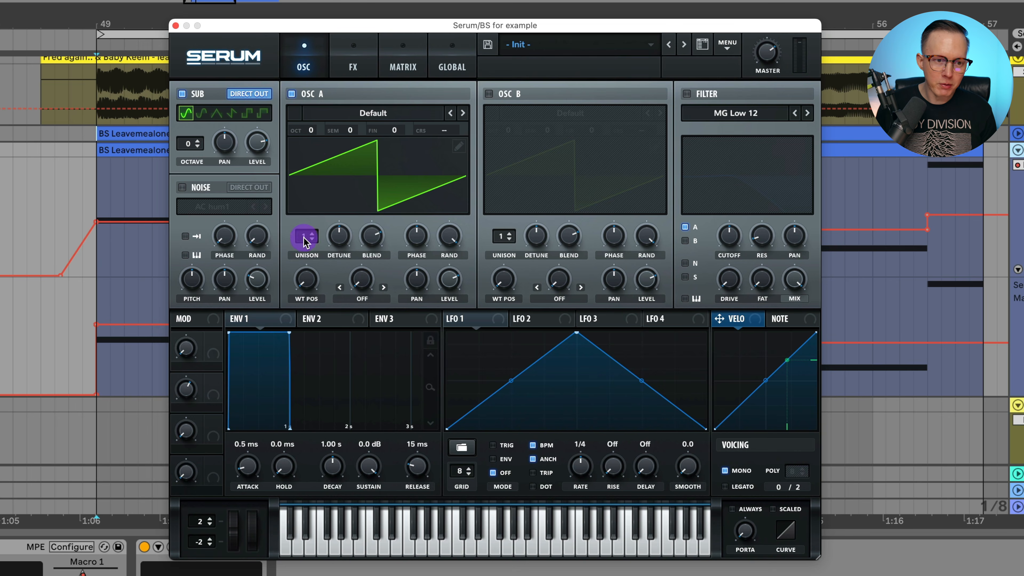
# Set Osc A to 7 unison voices, reduce its detune and raise its level, and play the result
pyautogui.moveTo(304, 239); pyautogui.dragTo(321, 188)
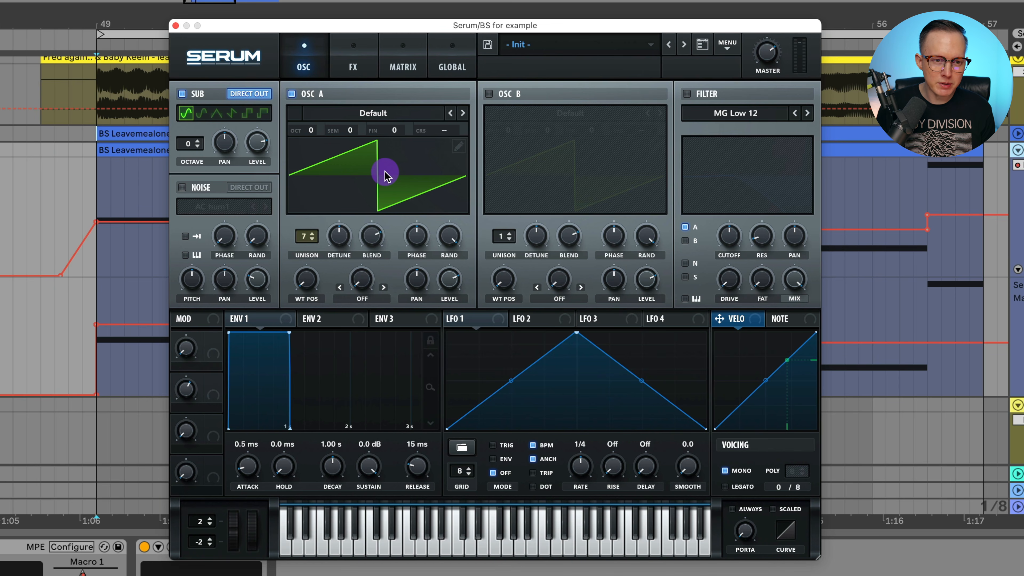
pyautogui.moveTo(351, 243); pyautogui.dragTo(341, 270)
pyautogui.click(446, 278)
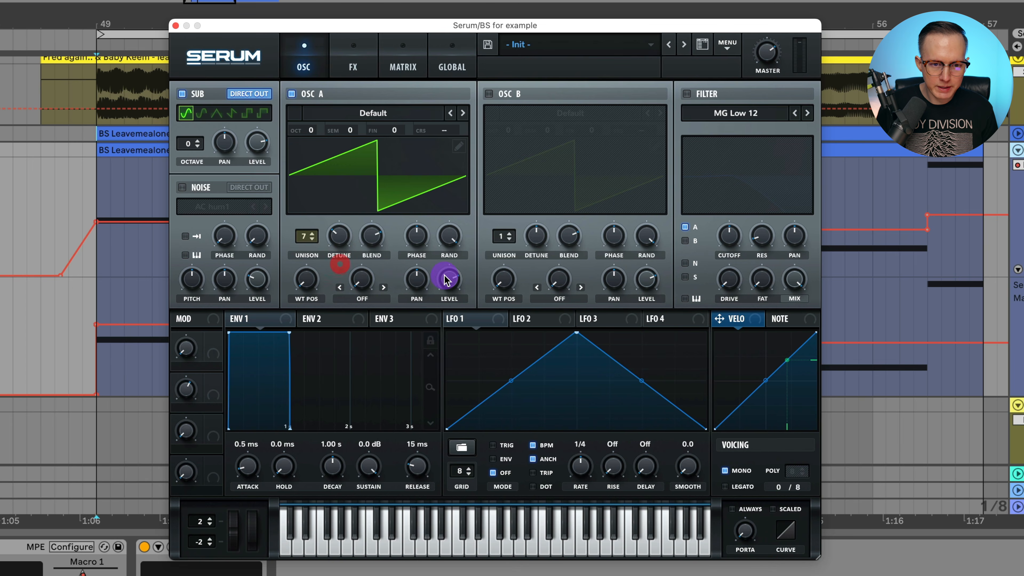
pyautogui.moveTo(448, 265); pyautogui.dragTo(447, 263)
pyautogui.press('space')
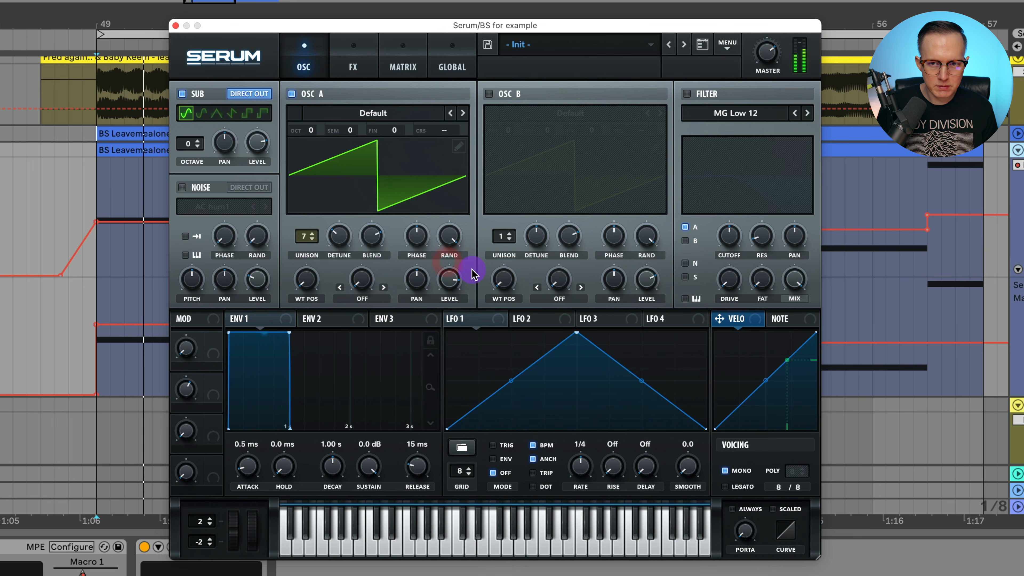
# Enable the filter with type MG Low 24, lower its cutoff to about 287 Hz and increase its drive
pyautogui.click(685, 94)
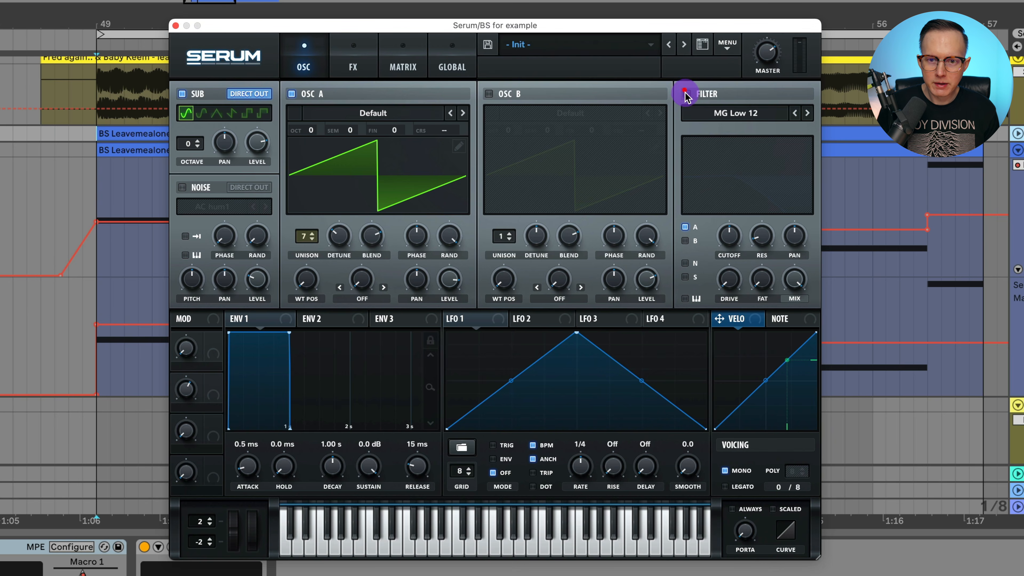
pyautogui.click(806, 113)
pyautogui.click(807, 113)
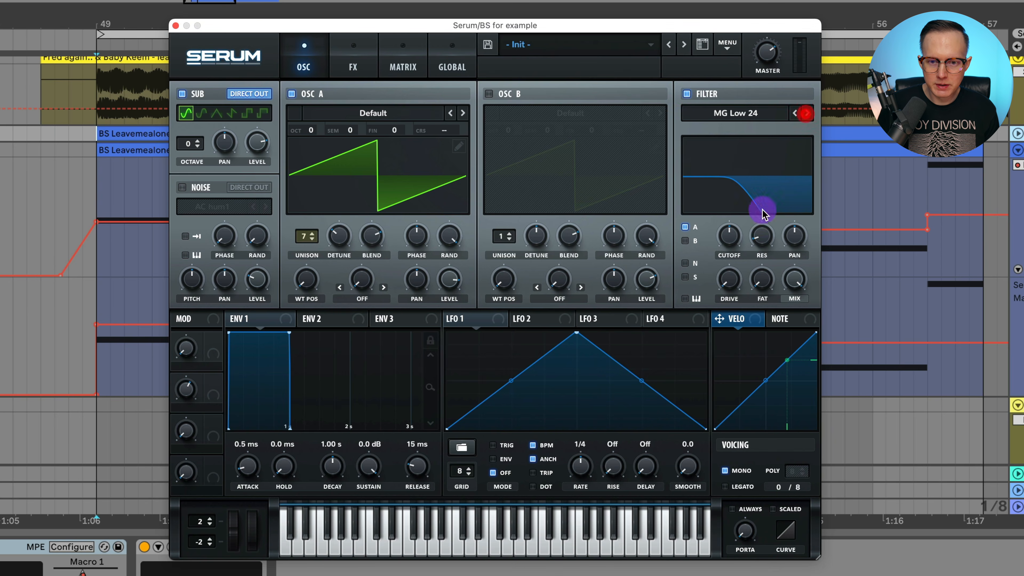
pyautogui.click(732, 247)
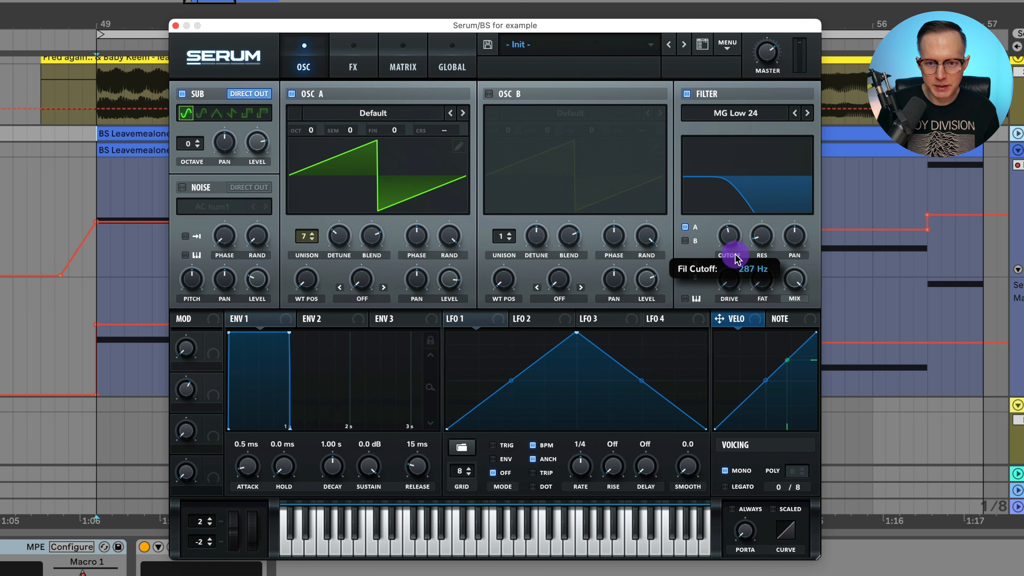
pyautogui.moveTo(738, 258); pyautogui.dragTo(738, 260)
pyautogui.moveTo(730, 280); pyautogui.dragTo(732, 247)
pyautogui.click(760, 239)
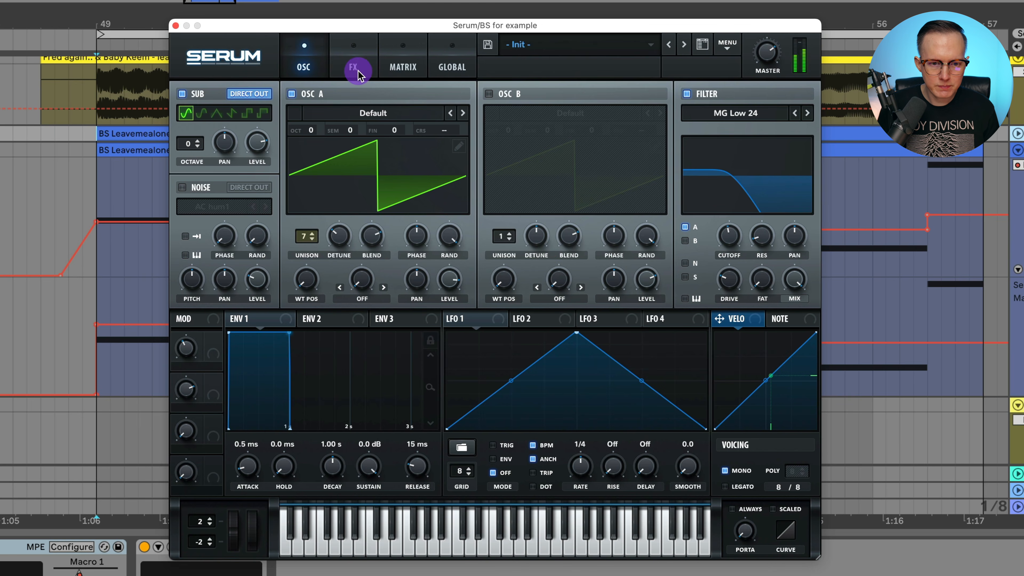
# Set up the SoftClip distortion effect with its low-pass filter in Post mode at 350, and play the result
pyautogui.click(345, 67)
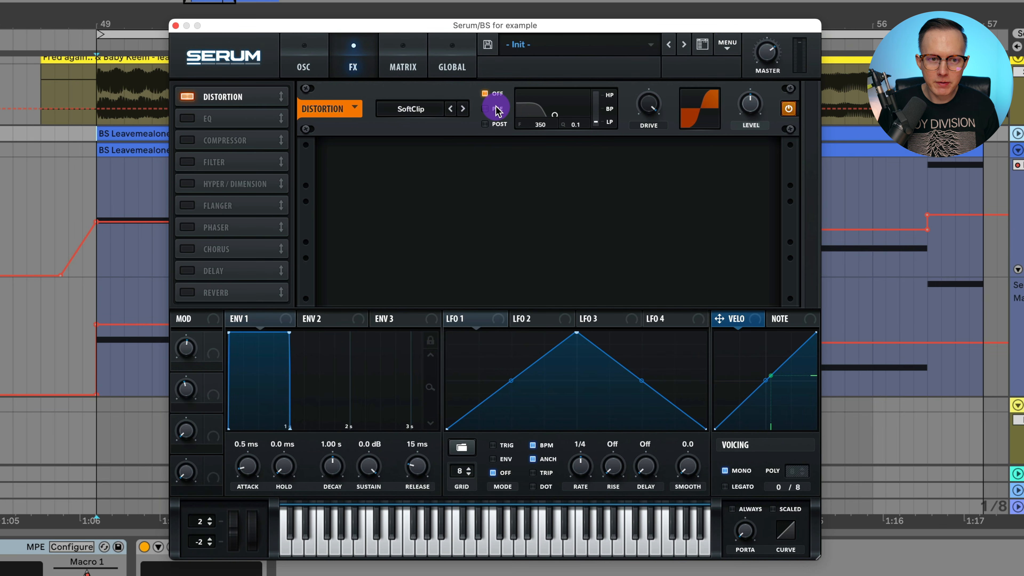
pyautogui.click(486, 125)
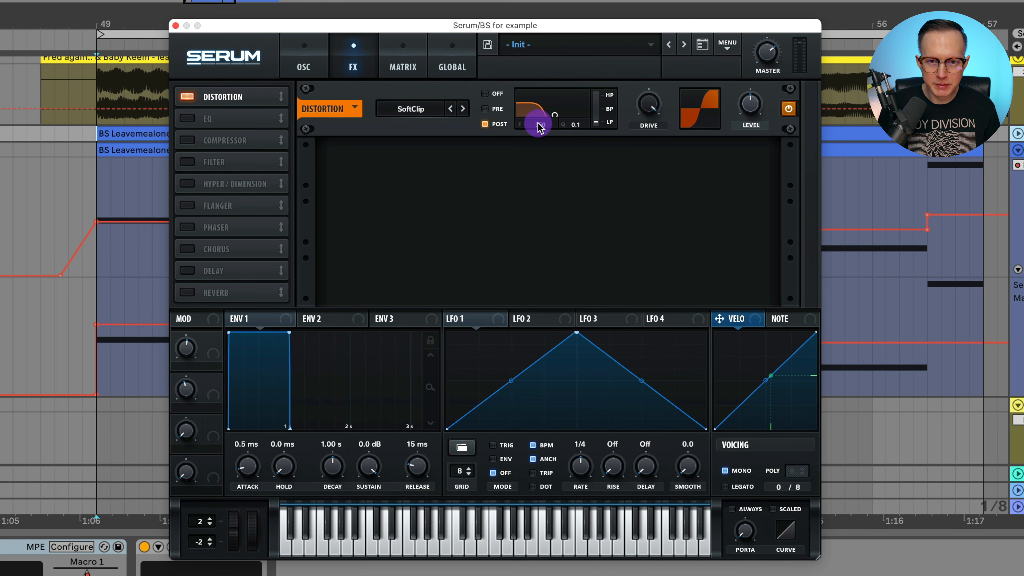
pyautogui.moveTo(650, 107)
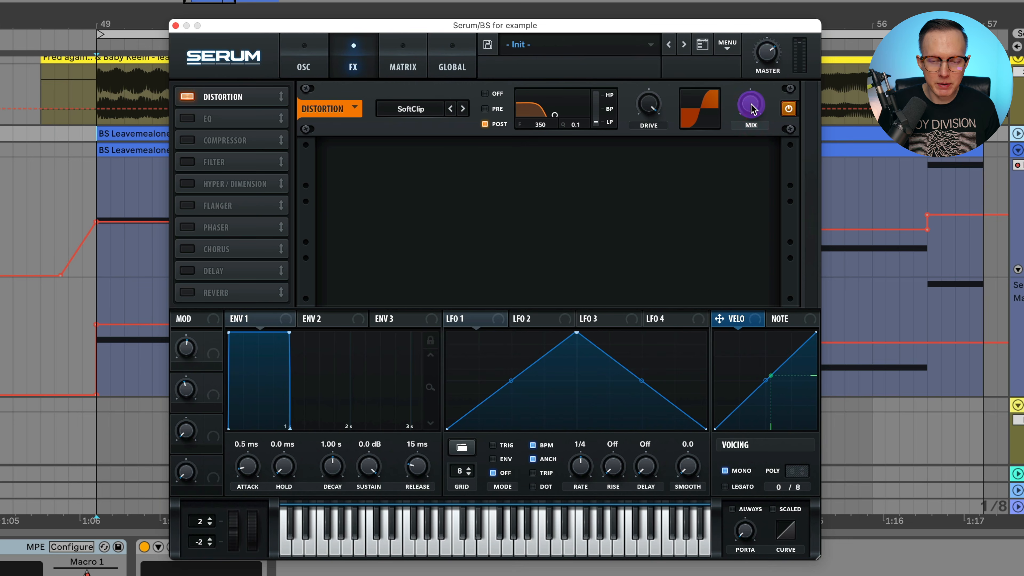
pyautogui.press('space')
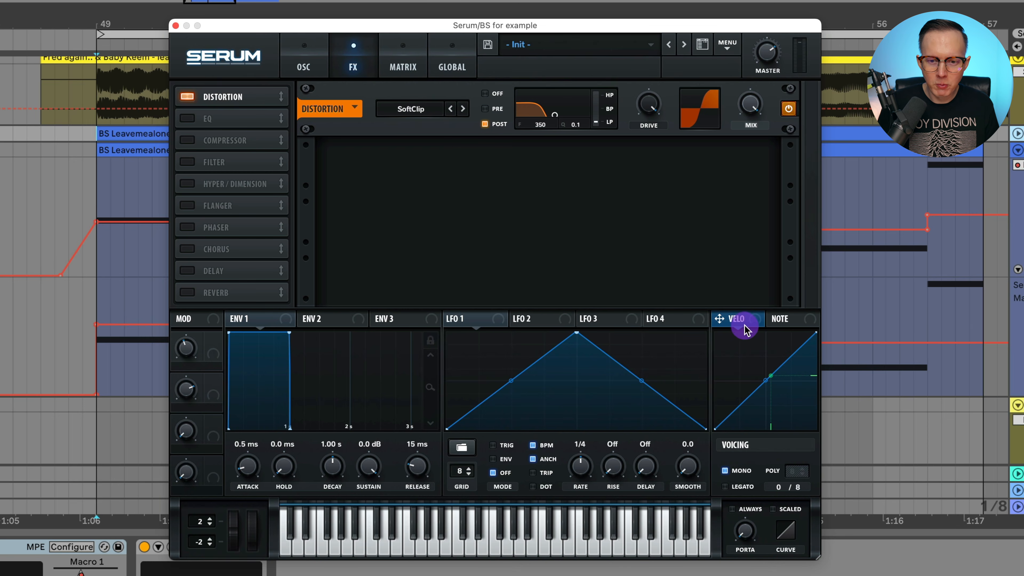
# Modulate the distortion filter frequency with velocity by an amount of about 23, and play the result
pyautogui.moveTo(752, 323); pyautogui.dragTo(555, 124)
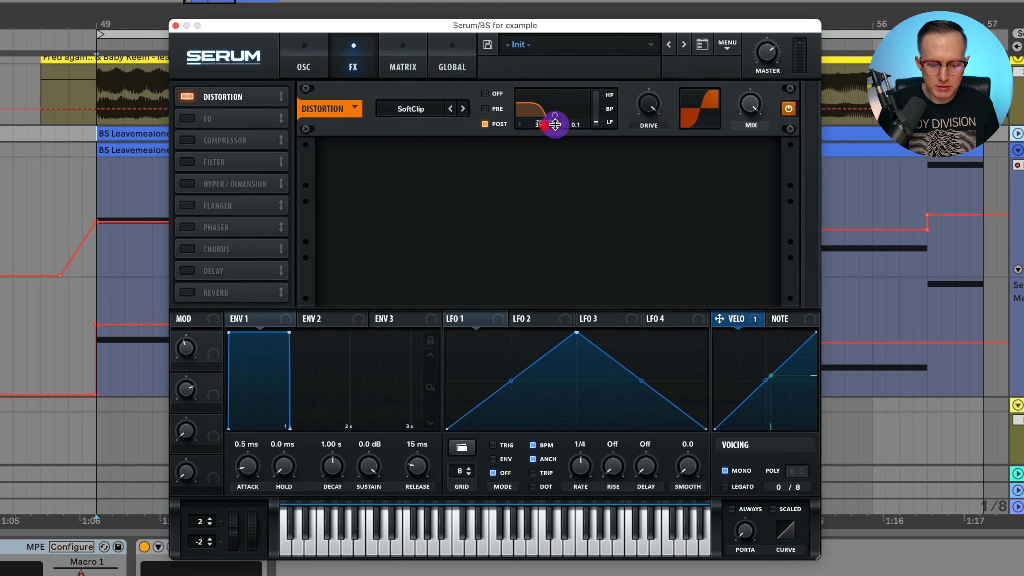
pyautogui.click(1020, 151)
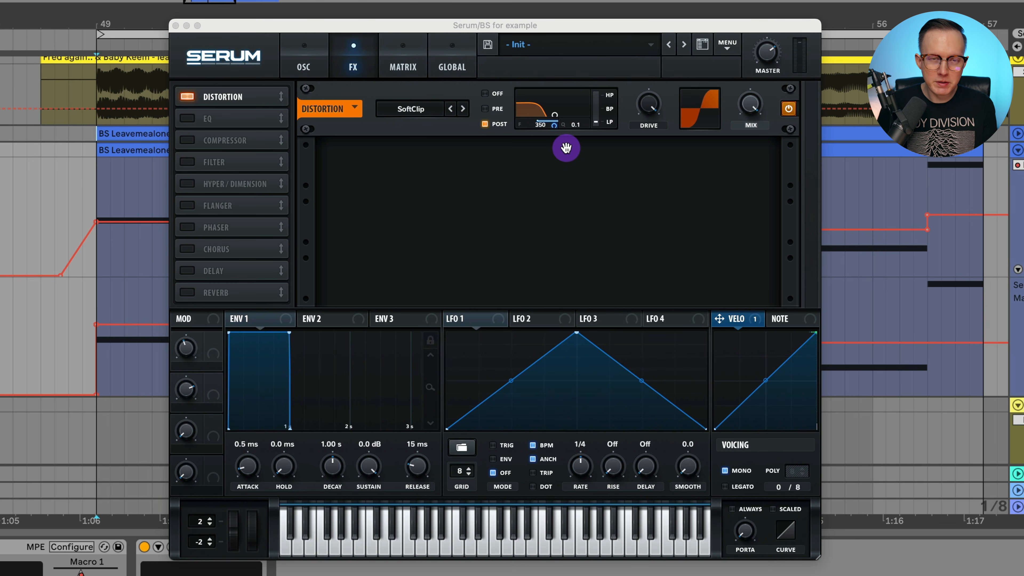
pyautogui.click(552, 120)
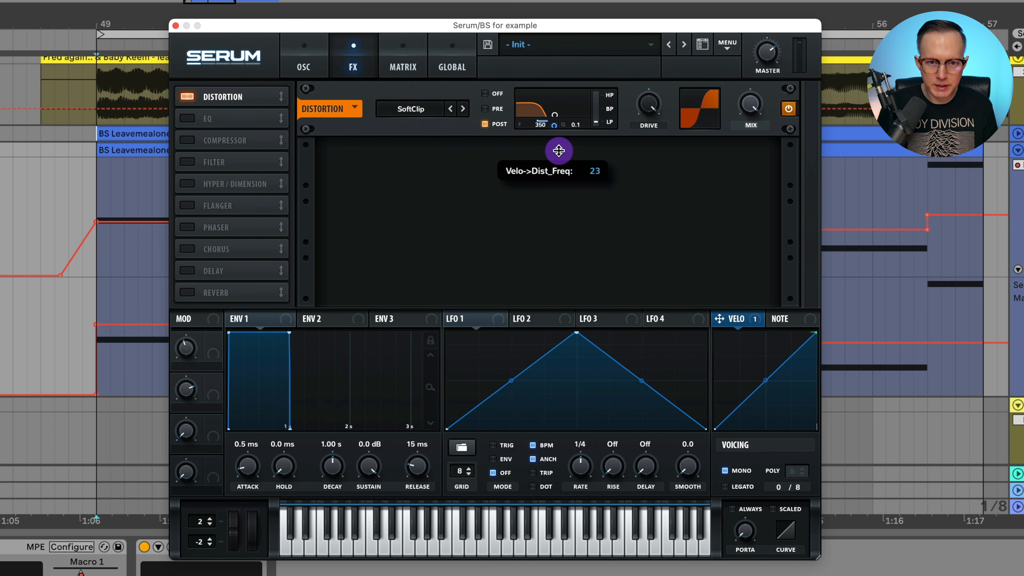
pyautogui.moveTo(559, 152); pyautogui.dragTo(559, 150)
pyautogui.press('space')
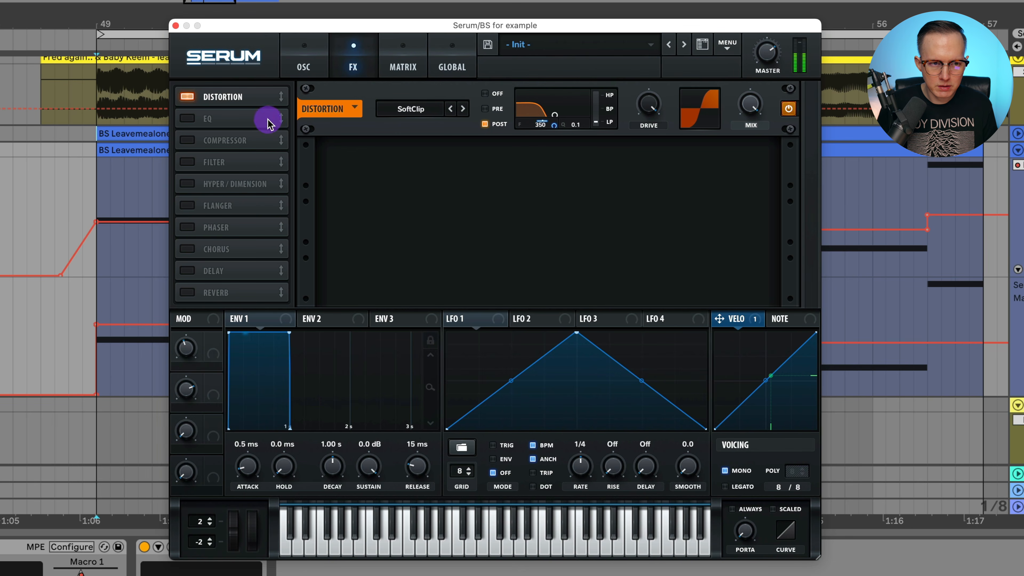
# Enable the EQ effect, and set LFO 1 to Trig mode with BPM sync off
pyautogui.click(188, 119)
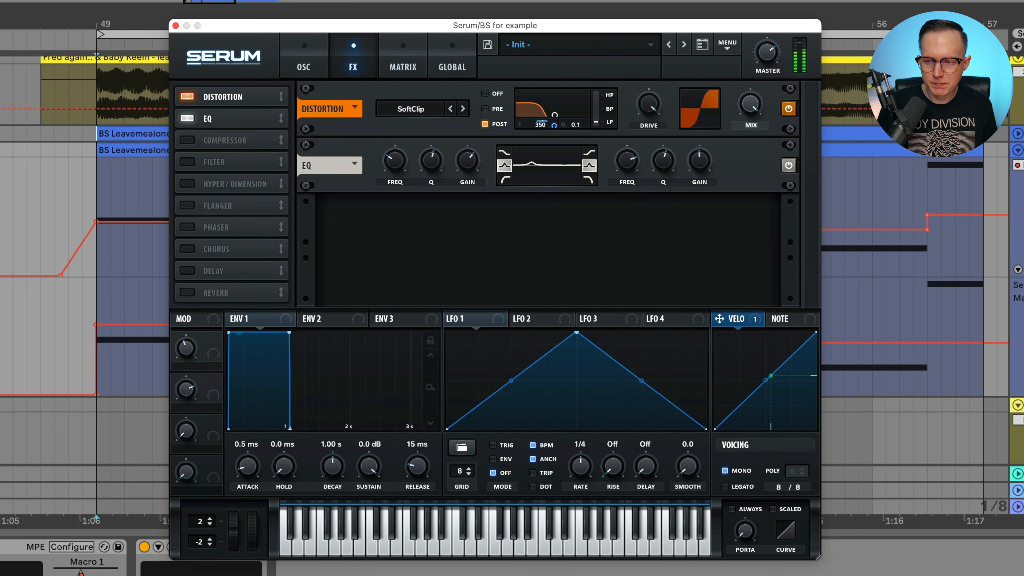
pyautogui.click(507, 446)
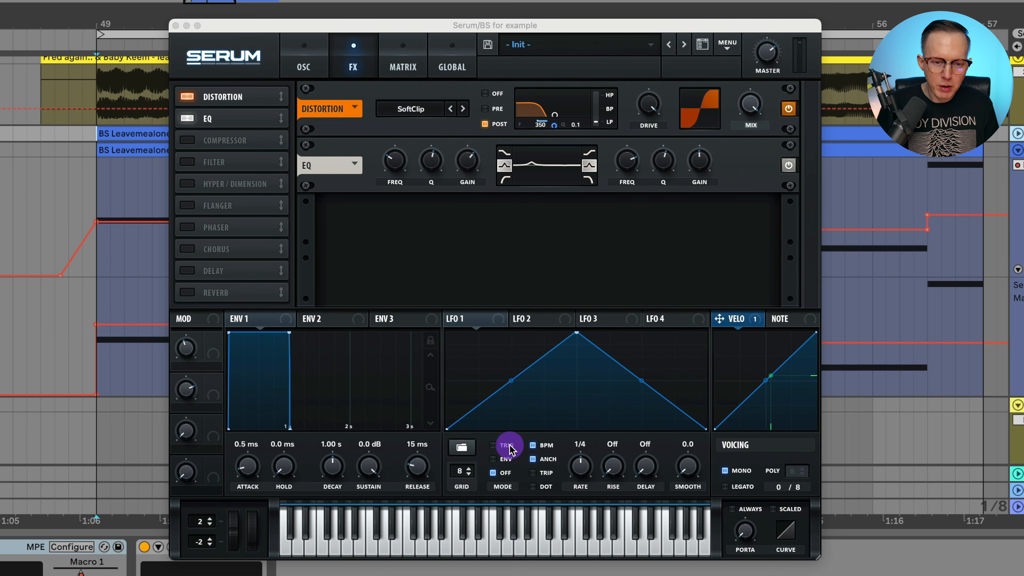
pyautogui.click(505, 445)
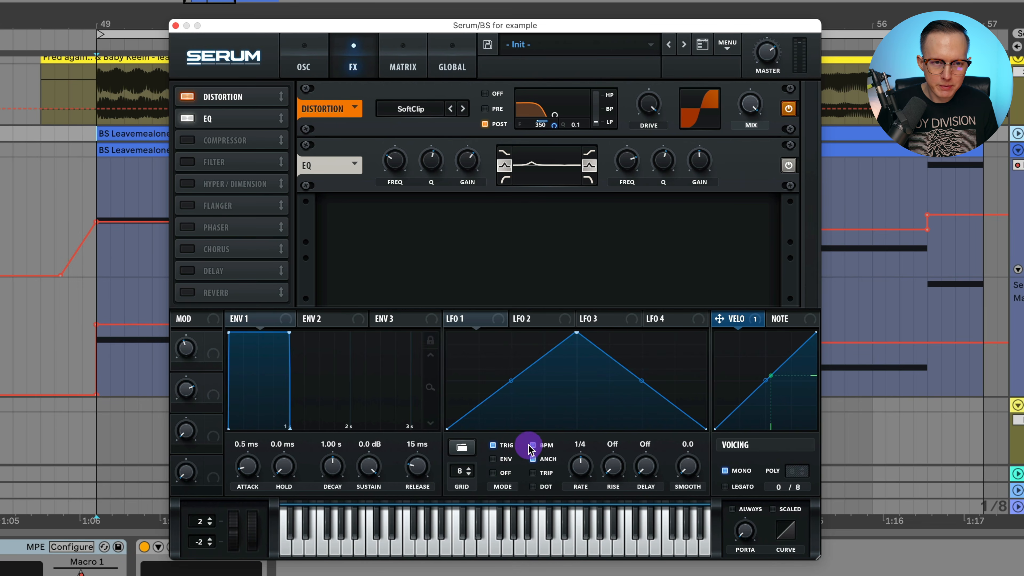
pyautogui.click(395, 72)
pyautogui.click(547, 444)
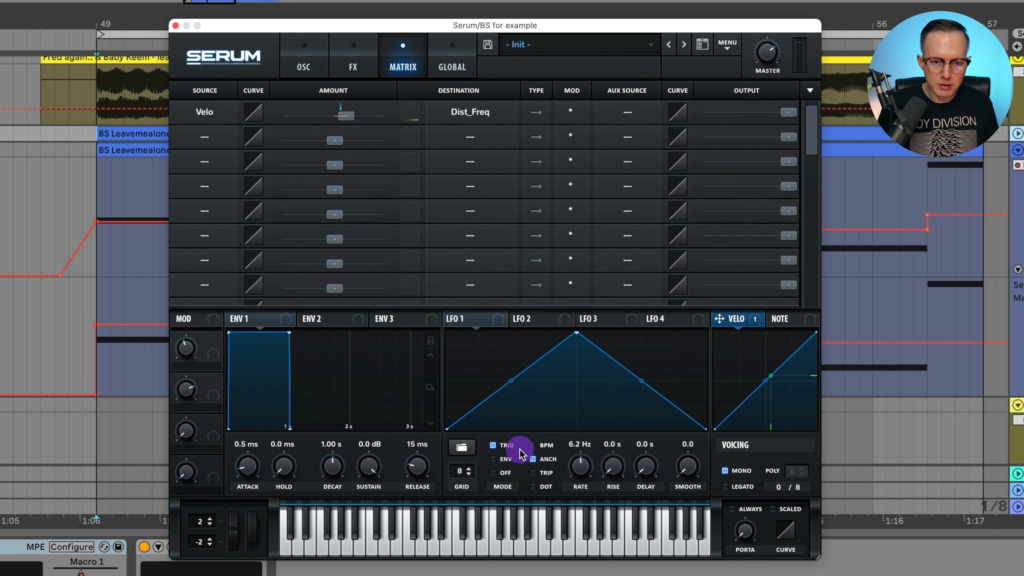
# Route LFO 1 to the global Amp. destination in the second modulation matrix row at maximum amount
pyautogui.moveTo(449, 318); pyautogui.dragTo(200, 139)
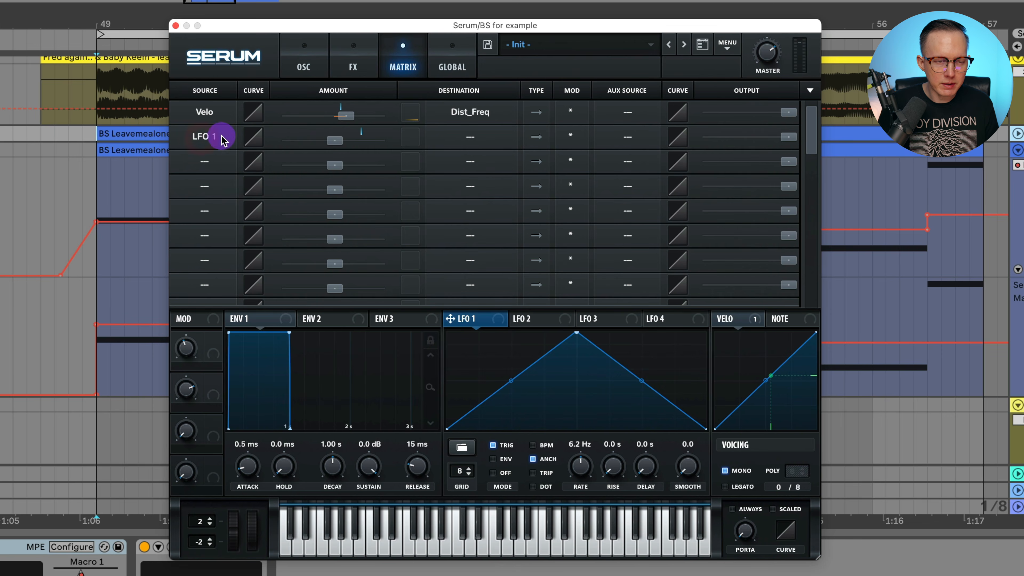
pyautogui.click(479, 137)
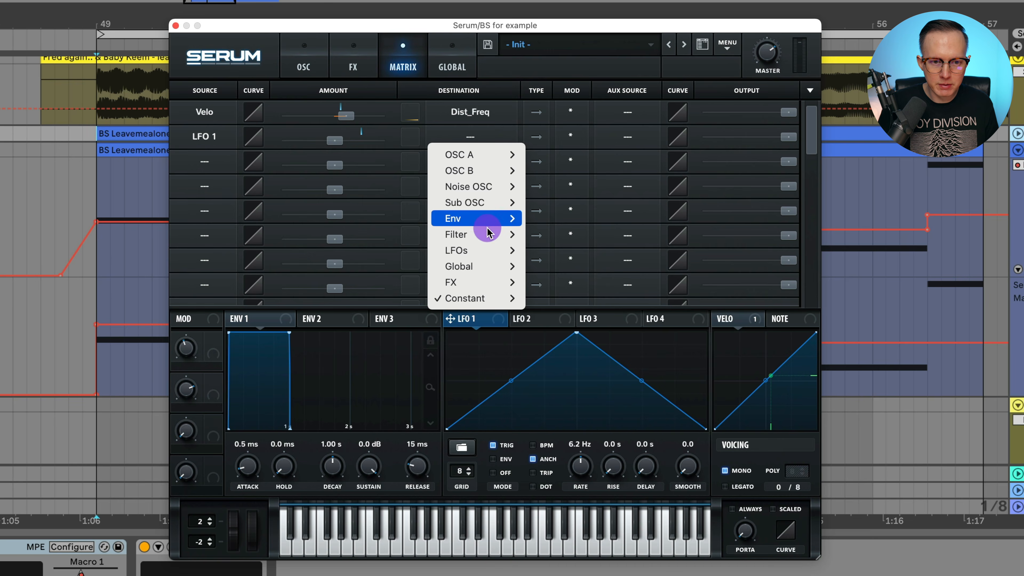
pyautogui.moveTo(487, 266)
pyautogui.click(561, 283)
pyautogui.moveTo(333, 140); pyautogui.dragTo(490, 144)
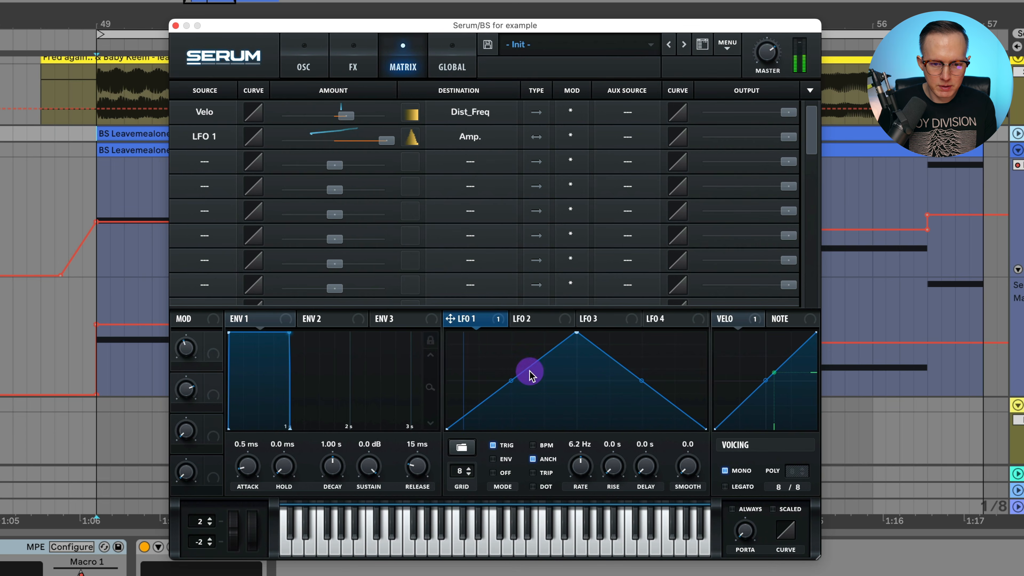
# Lower the LFO 1 rate to 2.7 Hz and assign Macro 2 as the auxiliary source of the LFO 1 to Amp. routing
pyautogui.moveTo(584, 470)
pyautogui.mouseDown()
pyautogui.moveTo(586, 501)
pyautogui.moveTo(590, 441)
pyautogui.moveTo(586, 496)
pyautogui.moveTo(588, 487)
pyautogui.mouseUp()
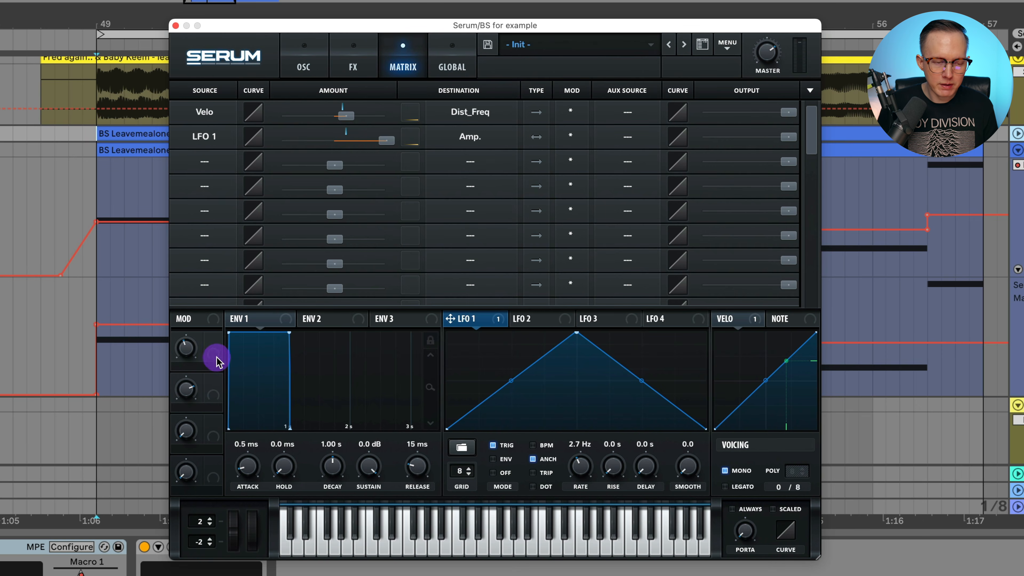
pyautogui.moveTo(218, 390); pyautogui.dragTo(629, 137)
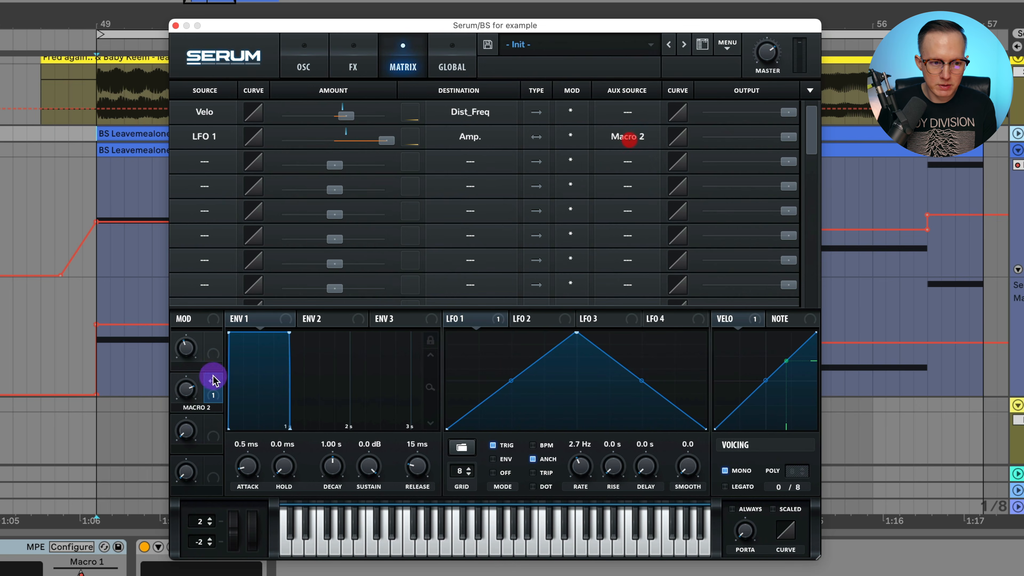
# Sweep Macro 2 from minimum to maximum to hear its effect on the LFO 1 amplitude modulation
pyautogui.moveTo(188, 389); pyautogui.dragTo(195, 456)
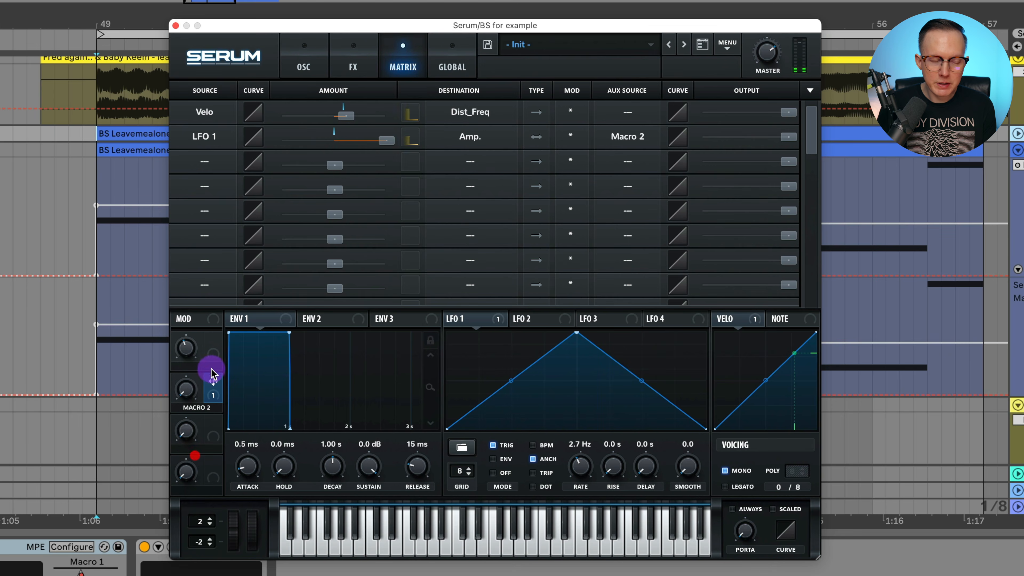
pyautogui.moveTo(190, 401); pyautogui.dragTo(240, 198)
pyautogui.click(190, 397)
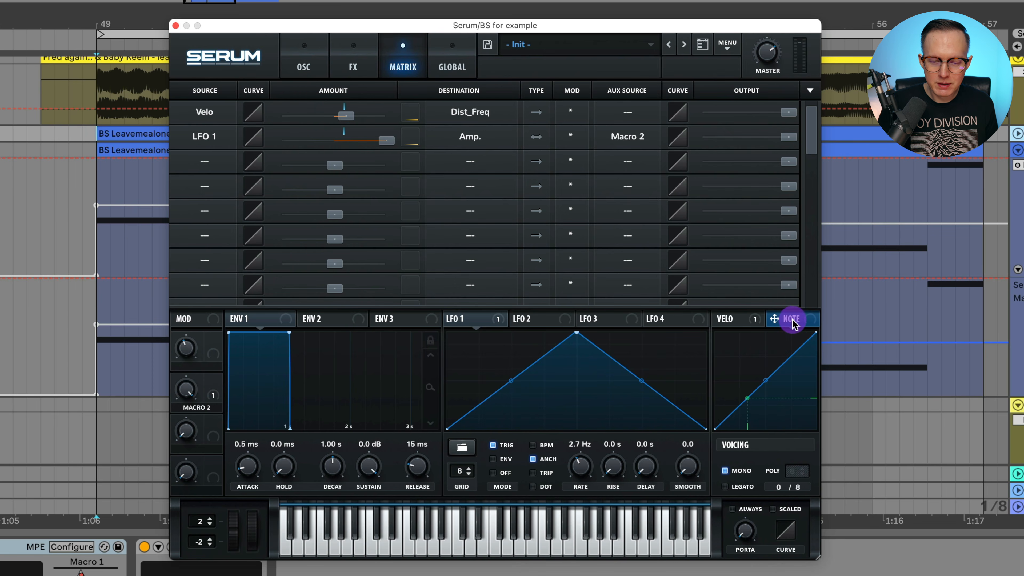
# Modulate the LFO 1 rate with the Note source, and lower the rate to 0.7 Hz during playback
pyautogui.moveTo(808, 322); pyautogui.dragTo(578, 468)
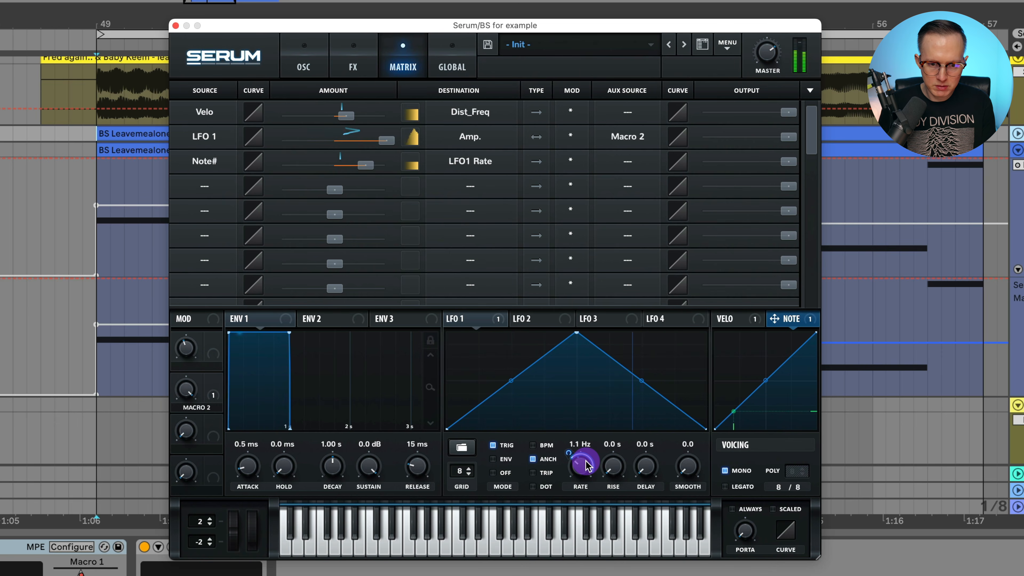
pyautogui.click(997, 229)
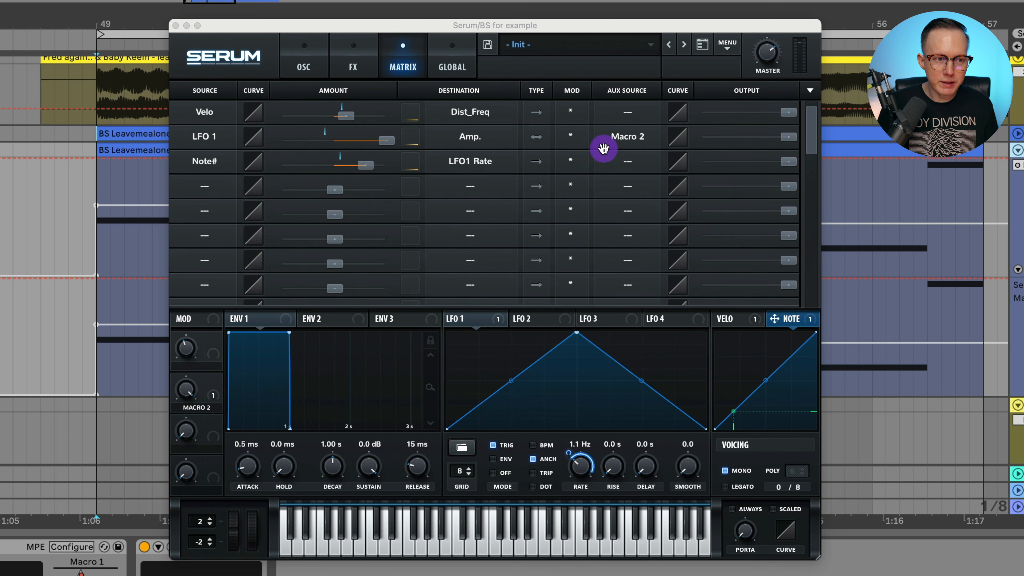
pyautogui.press('space')
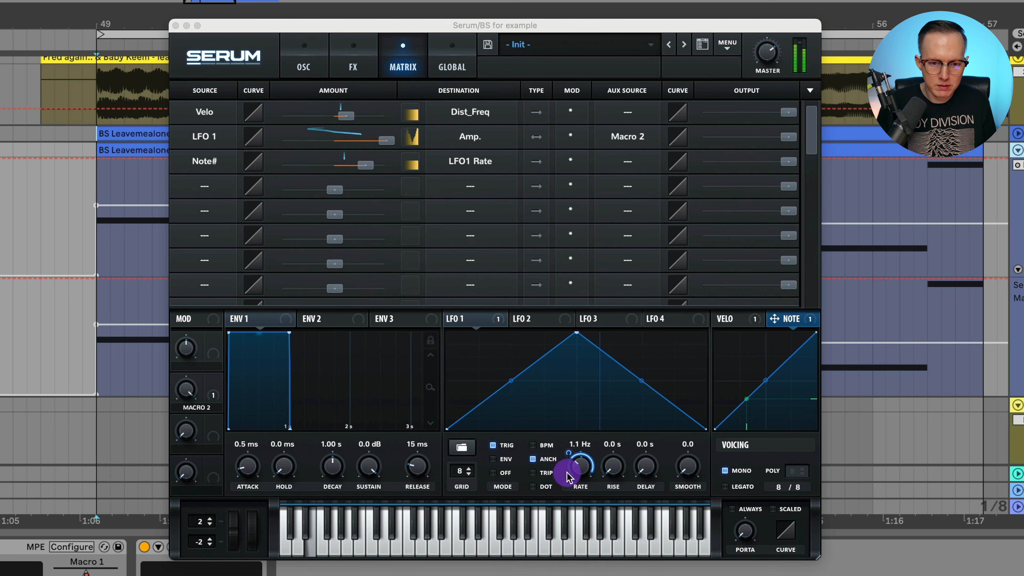
pyautogui.click(584, 475)
pyautogui.moveTo(583, 479)
pyautogui.mouseDown()
pyautogui.moveTo(576, 466)
pyautogui.moveTo(580, 473)
pyautogui.mouseUp()
pyautogui.click(616, 476)
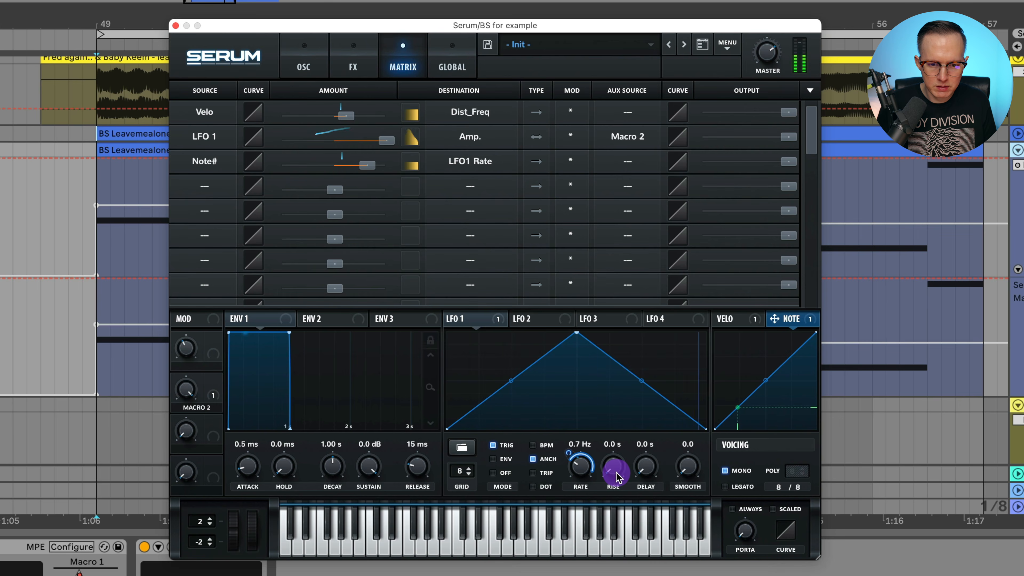
# Set the Env 1 attack to 3.0 ms and its release to 64 ms
pyautogui.moveTo(243, 464); pyautogui.dragTo(250, 471)
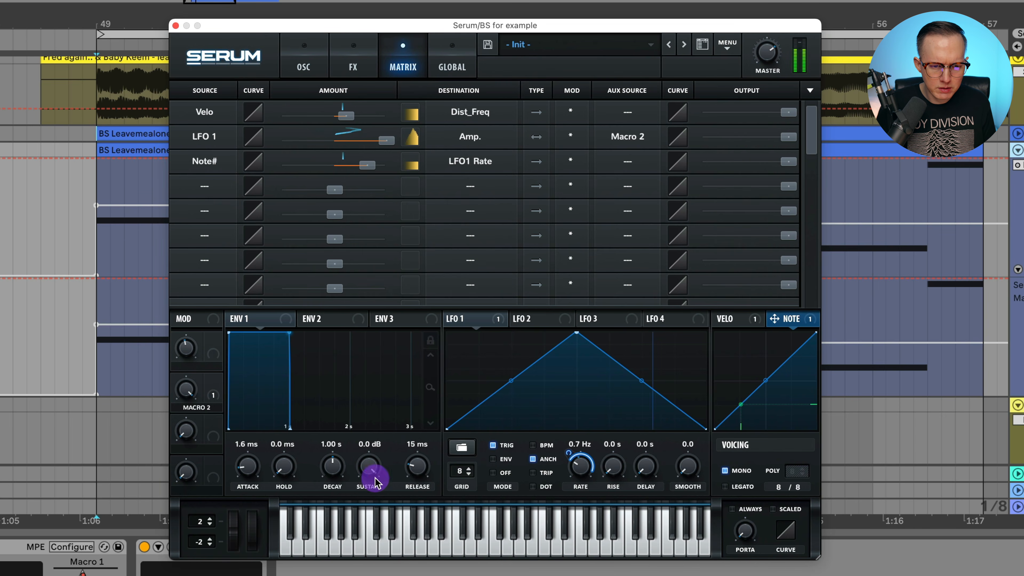
pyautogui.moveTo(416, 473); pyautogui.dragTo(418, 472)
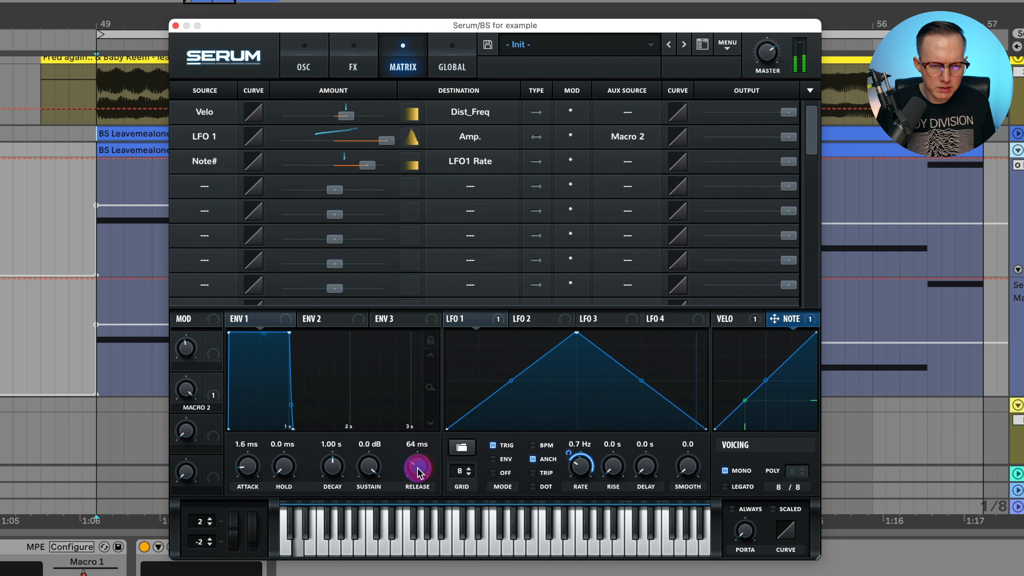
pyautogui.moveTo(247, 468); pyautogui.dragTo(248, 463)
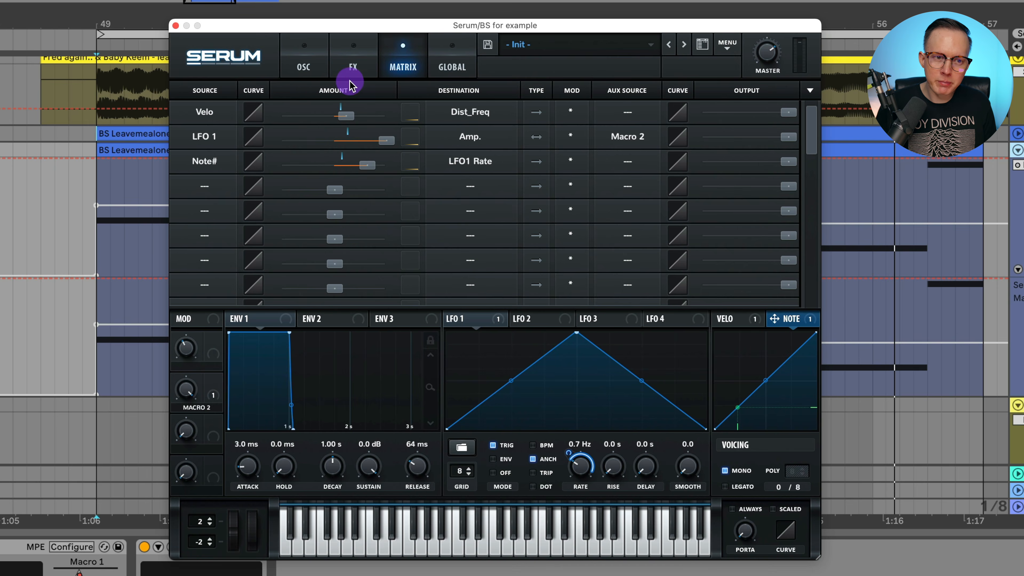
# Assign Macro 1 to the LFO 1 rate, and name the first two macros RATE and AMOUNT
pyautogui.click(354, 68)
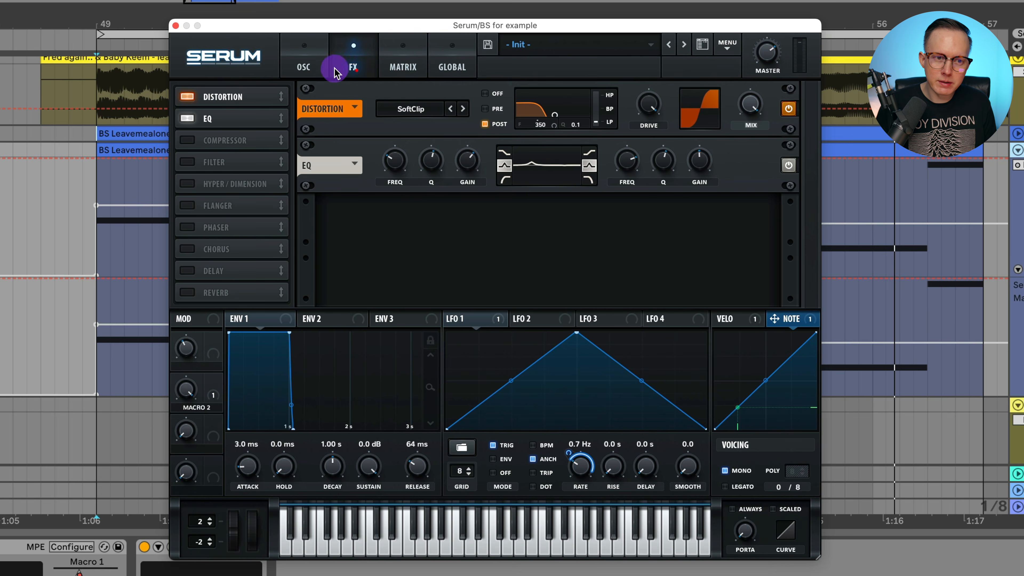
pyautogui.click(307, 68)
pyautogui.moveTo(213, 341); pyautogui.dragTo(577, 464)
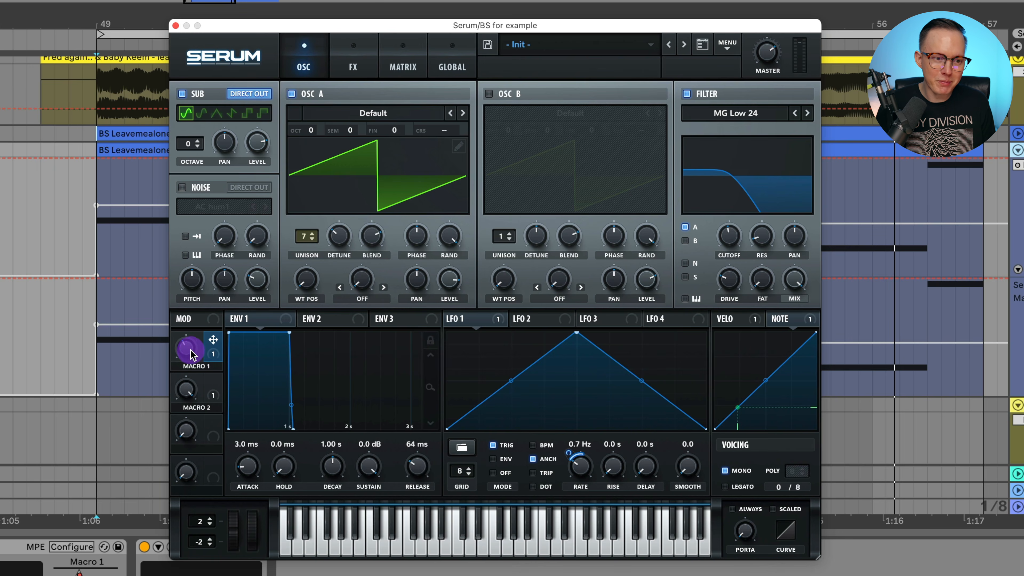
pyautogui.moveTo(190, 355); pyautogui.dragTo(197, 366)
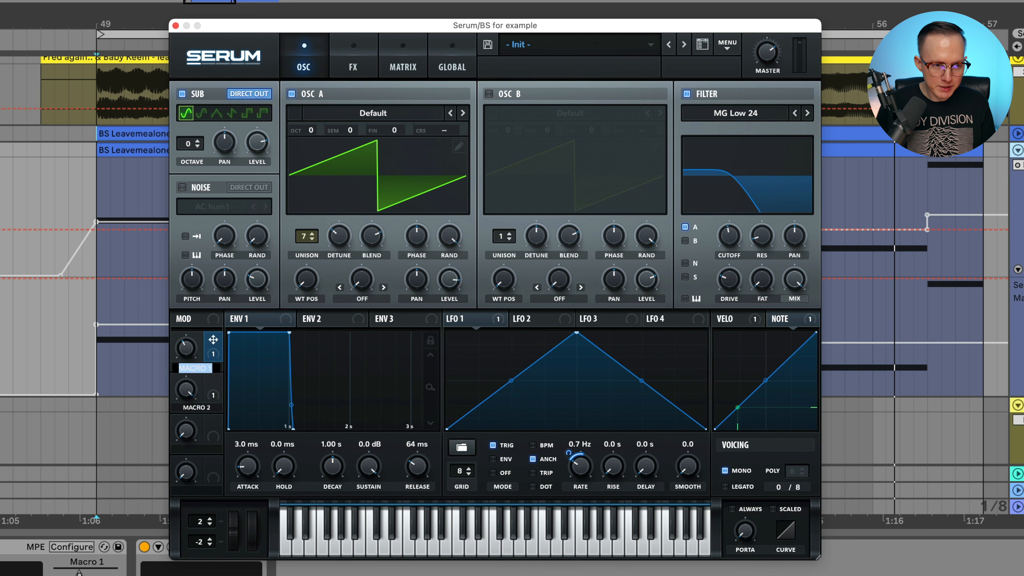
pyautogui.write('AMOUNT')
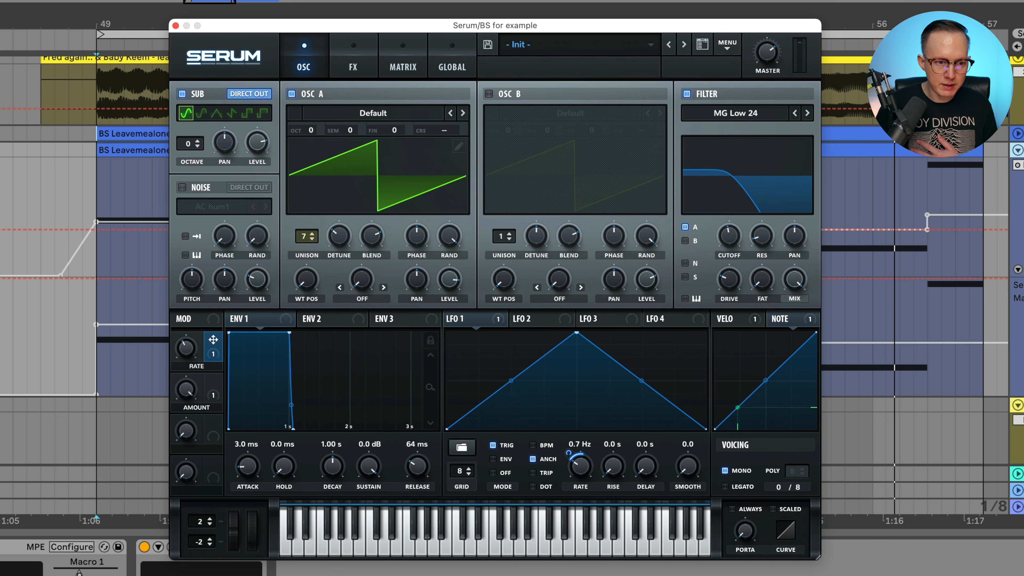
pyautogui.moveTo(188, 355); pyautogui.dragTo(218, 372)
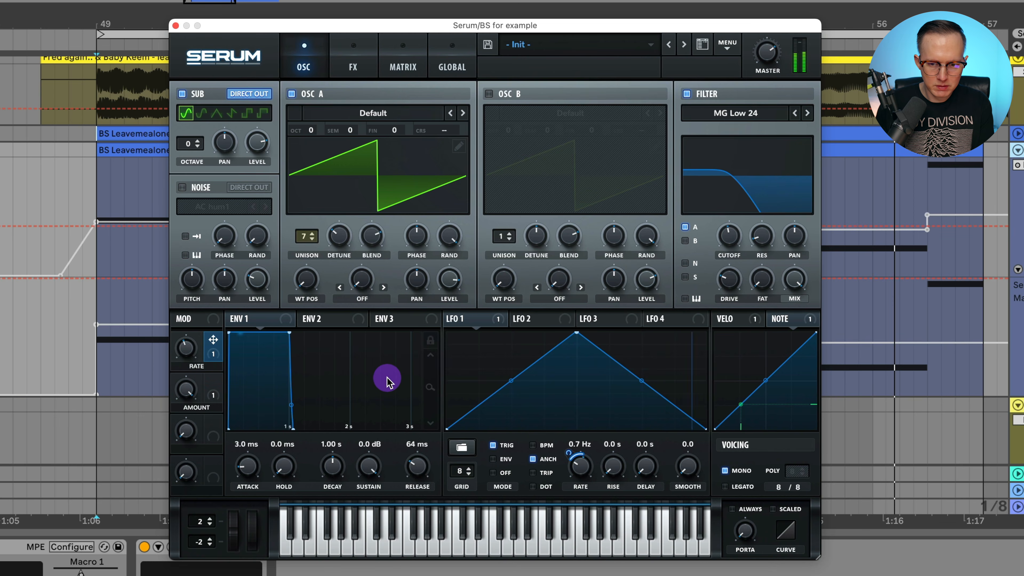
pyautogui.moveTo(774, 319); pyautogui.dragTo(568, 454)
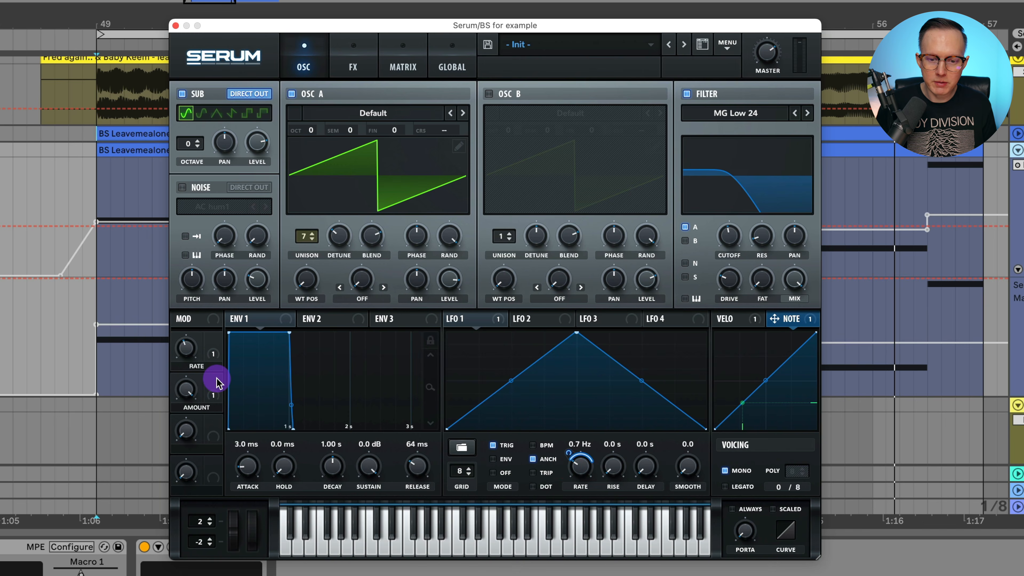
# Close the Serum plugin window and return to the bass clips in the arrangement
pyautogui.click(355, 67)
pyautogui.click(307, 67)
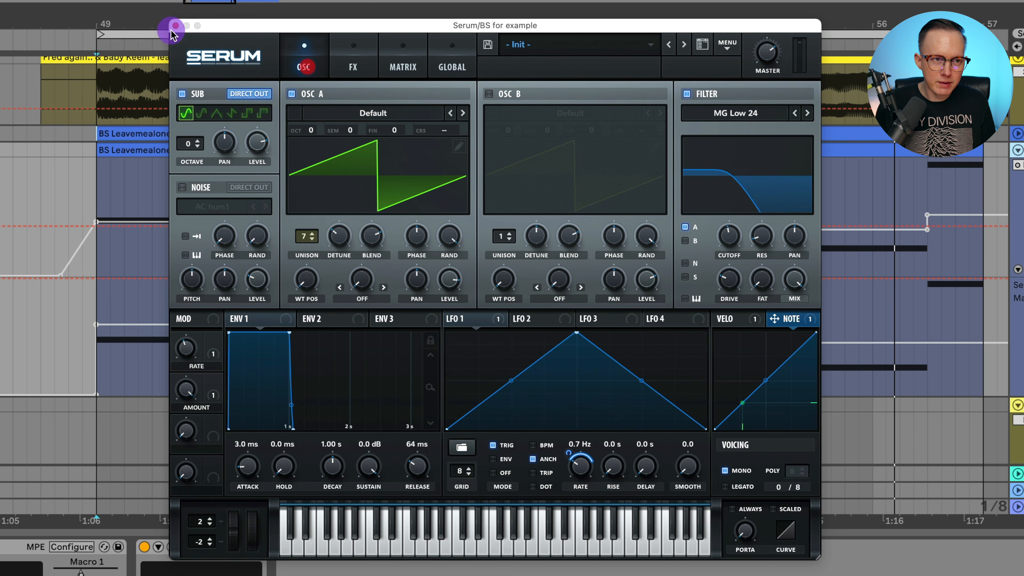
pyautogui.click(175, 26)
pyautogui.moveTo(191, 26); pyautogui.dragTo(190, 8)
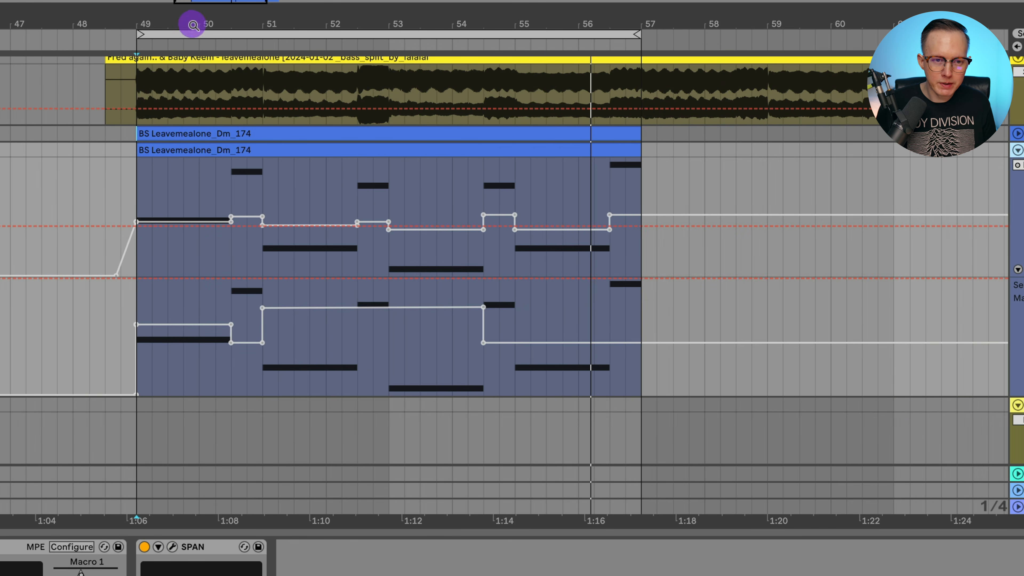
pyautogui.hscroll(-1, 205, 182)
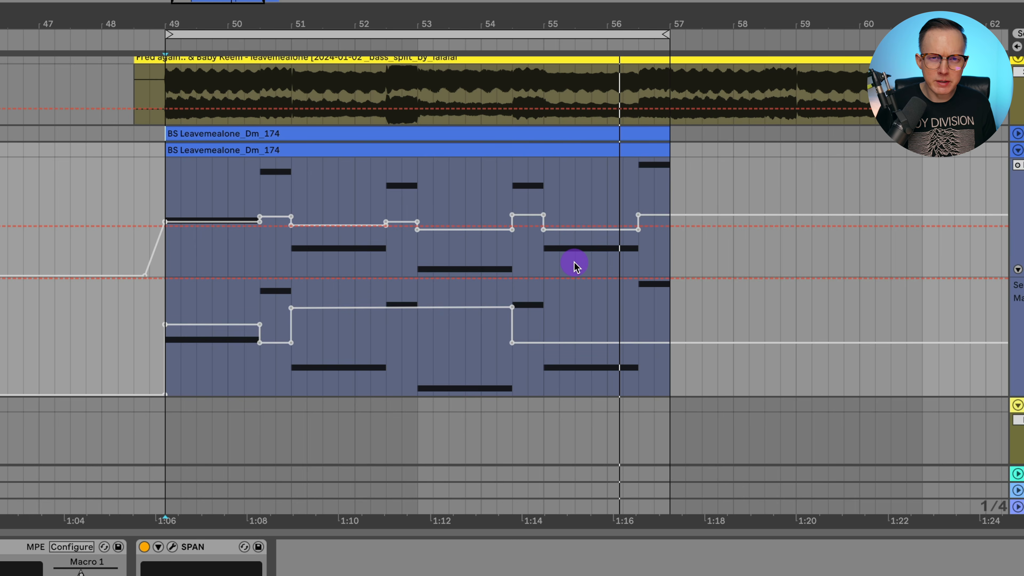
# Add a Saturator between Serum and SPAN on the bass track, and start playback
pyautogui.click(163, 182)
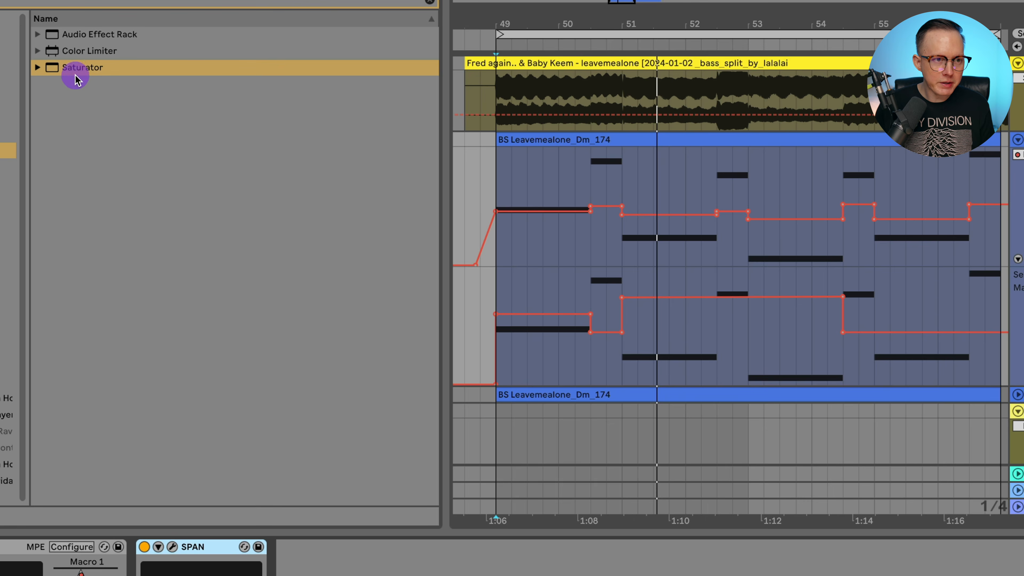
pyautogui.moveTo(77, 67)
pyautogui.mouseDown()
pyautogui.moveTo(142, 573)
pyautogui.moveTo(267, 417)
pyautogui.mouseUp()
pyautogui.press('space')
# Set the Saturator's drive to 12.0 dB and output to -6.57 dB, and switch the device off
pyautogui.moveTo(419, 481); pyautogui.dragTo(419, 497)
pyautogui.moveTo(266, 430); pyautogui.dragTo(265, 424)
pyautogui.moveTo(426, 472); pyautogui.dragTo(426, 479)
pyautogui.moveTo(271, 425); pyautogui.dragTo(272, 423)
pyautogui.moveTo(426, 467); pyautogui.dragTo(413, 464)
pyautogui.moveTo(256, 436); pyautogui.dragTo(257, 427)
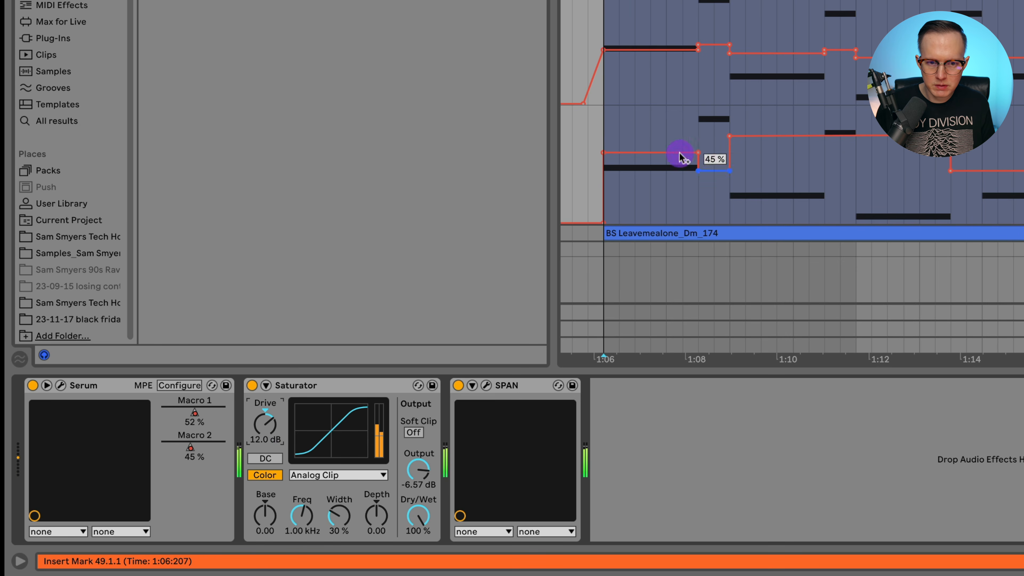
pyautogui.click(252, 388)
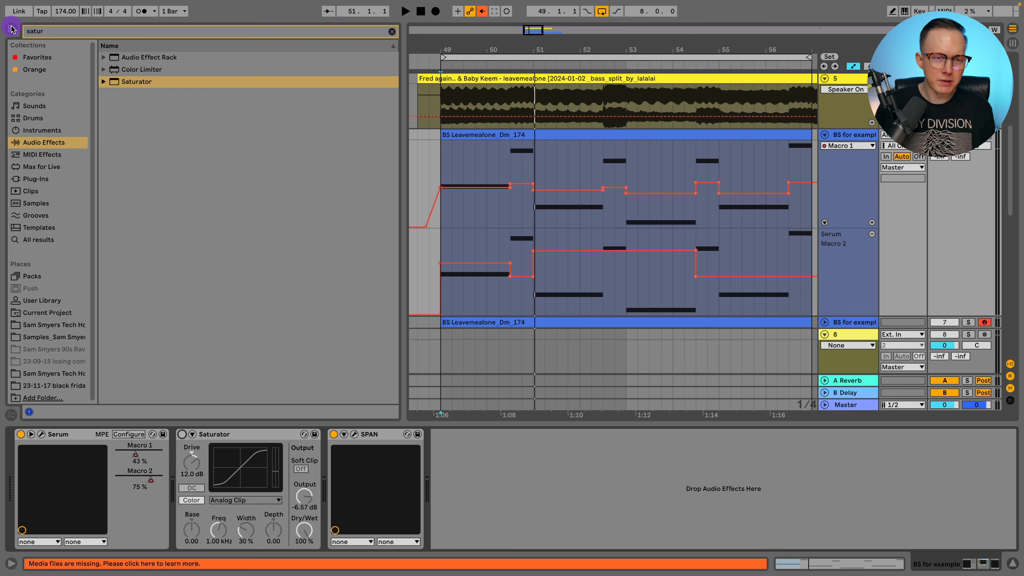
# Hide the browser, and select the Macro 1 automation across the bass clip from 49.1.1 to 57.1.1
pyautogui.click(12, 28)
pyautogui.moveTo(81, 49); pyautogui.dragTo(200, 204)
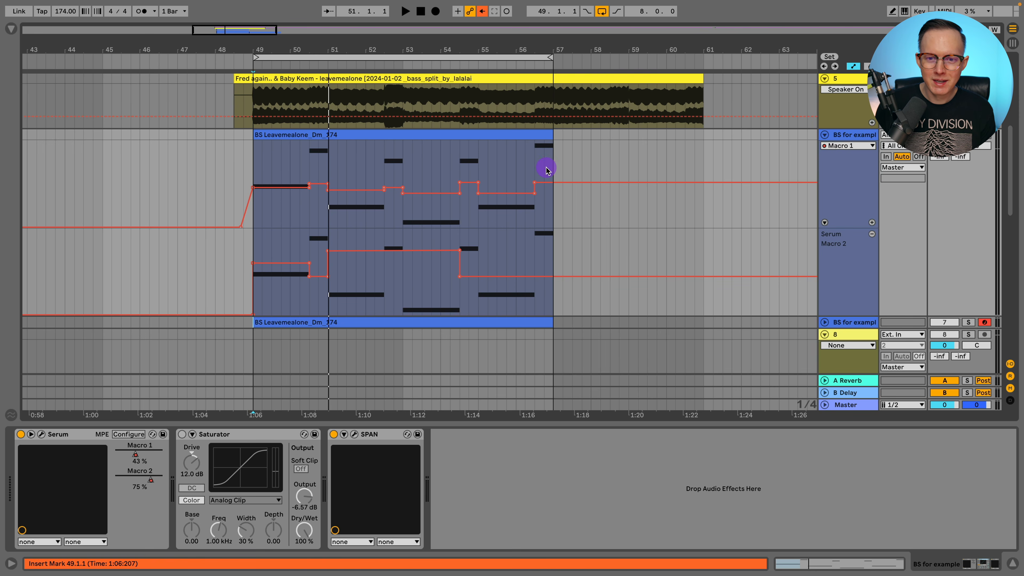
pyautogui.click(824, 136)
pyautogui.moveTo(434, 51); pyautogui.dragTo(456, 32)
pyautogui.click(824, 136)
pyautogui.moveTo(217, 166); pyautogui.dragTo(590, 174)
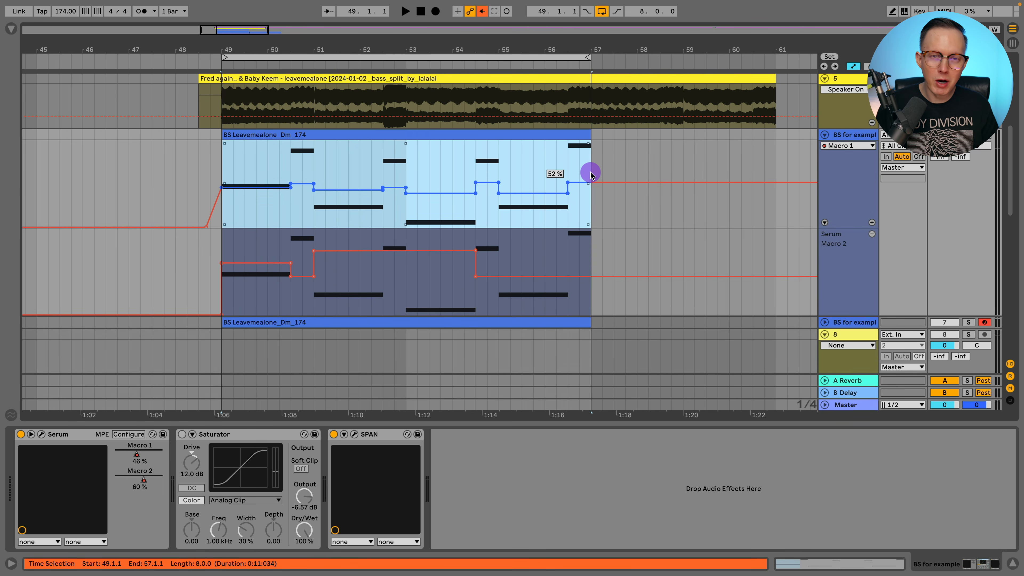